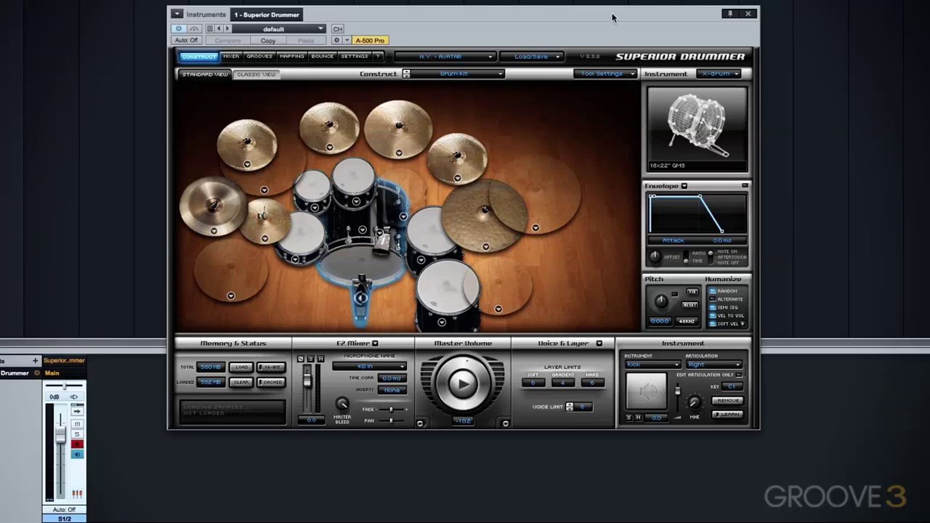
Look through the Load/Save combined preset lists without loading anything, then return to the Construct view
left_click(552, 57)
mouse_move(578, 70)
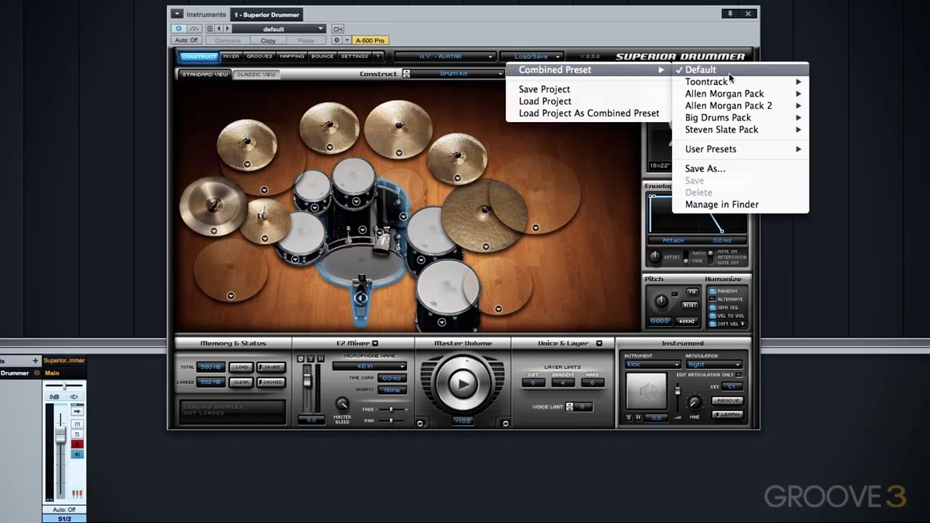
mouse_move(746, 86)
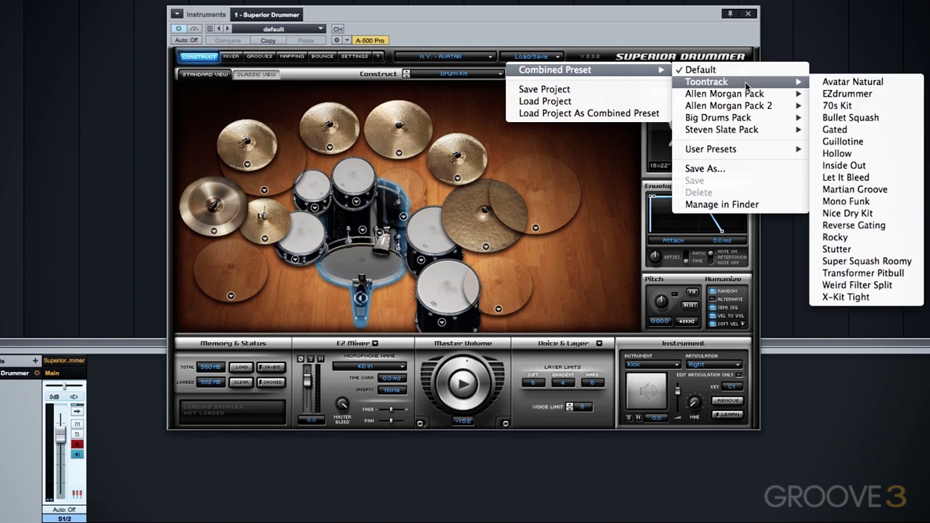
left_click(594, 263)
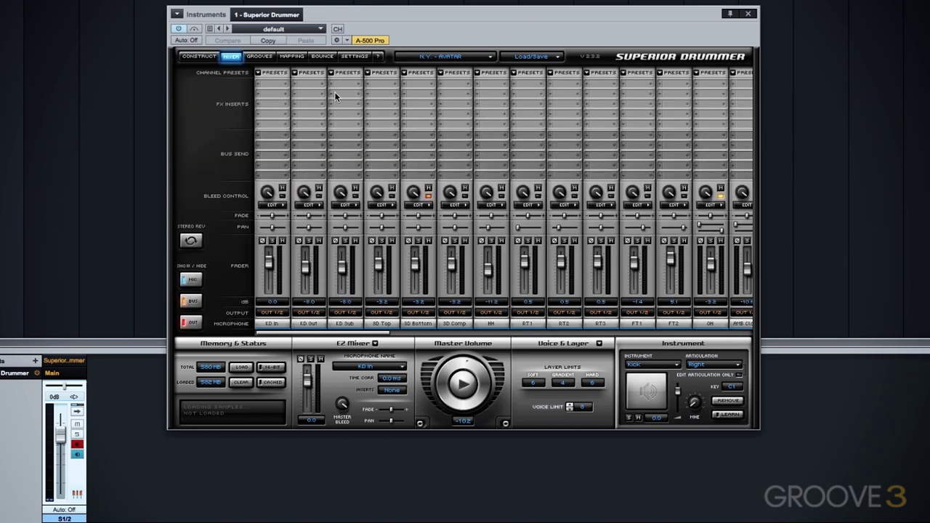
left_click(209, 58)
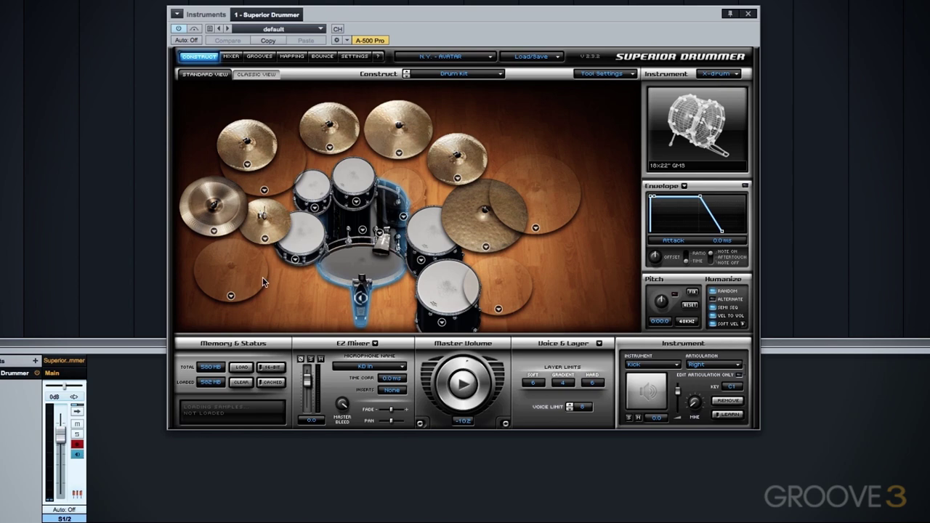
Browse the combined preset lists again and leave the Load/Save options showing
left_click(550, 57)
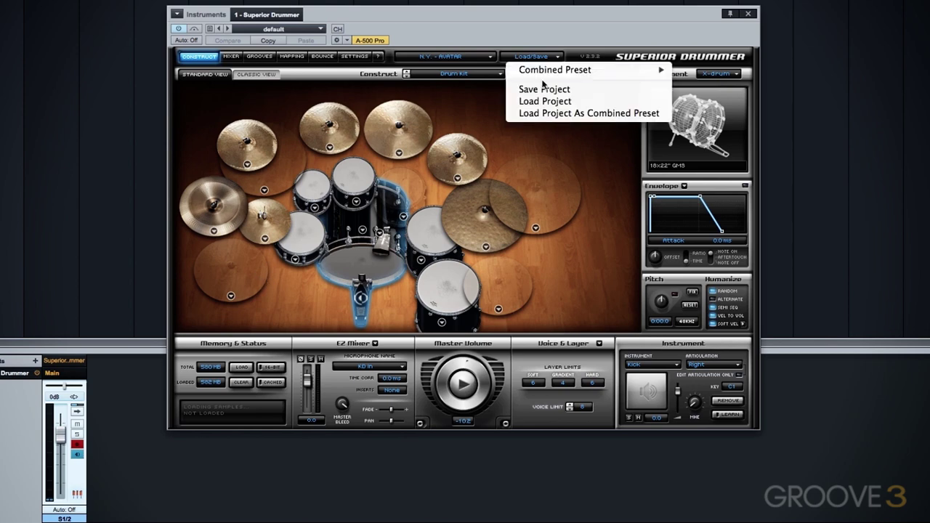
mouse_move(582, 70)
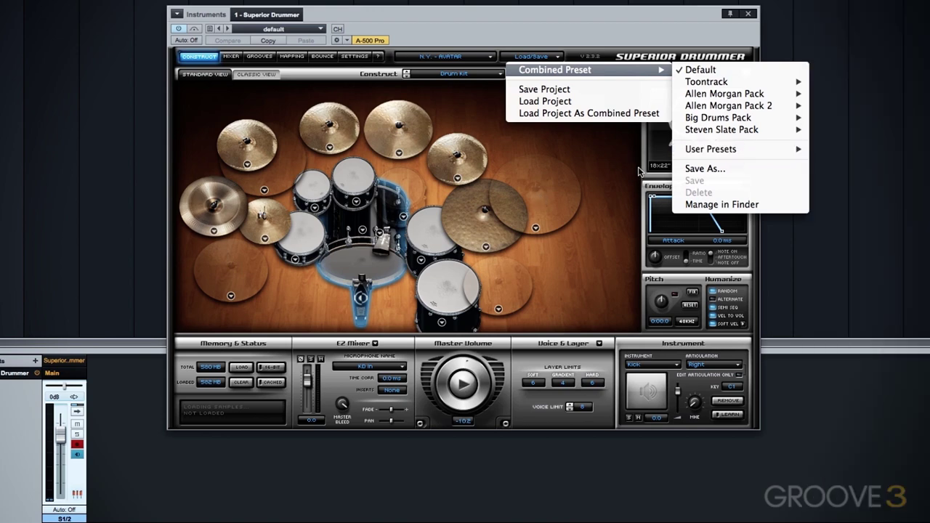
mouse_move(726, 149)
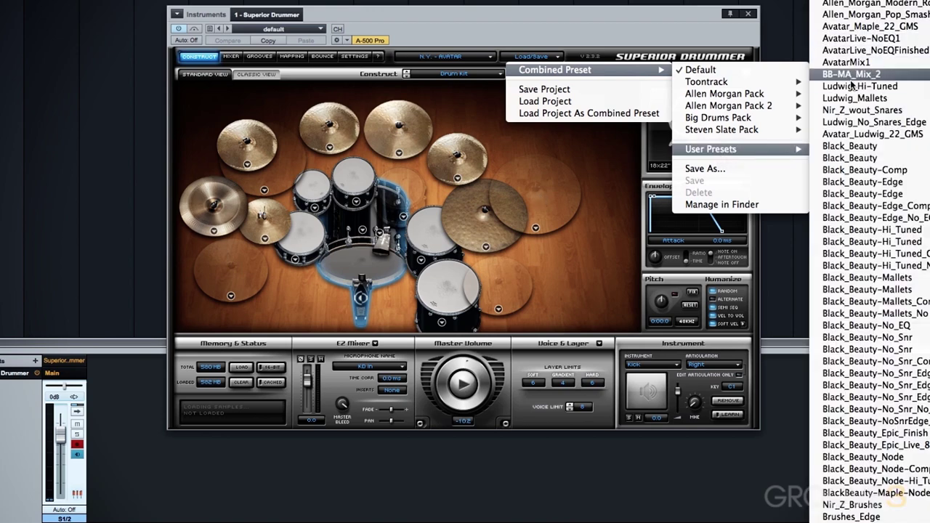
scroll(888, 260, "down", 15)
scroll(888, 260, "up", 15)
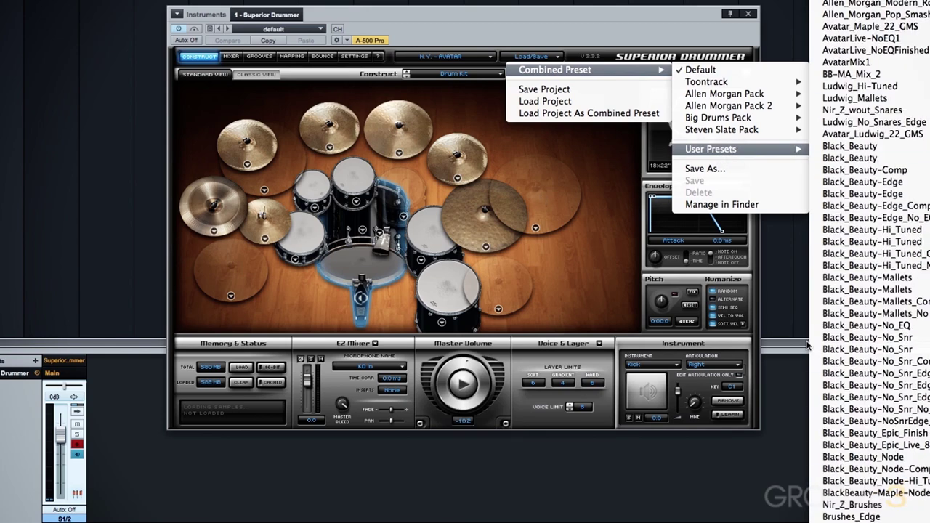
left_click(590, 314)
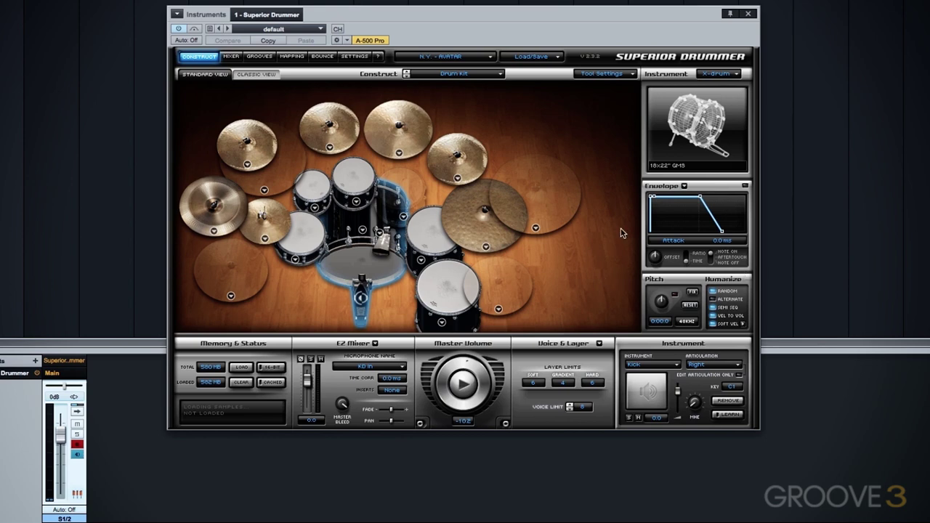
left_click(555, 57)
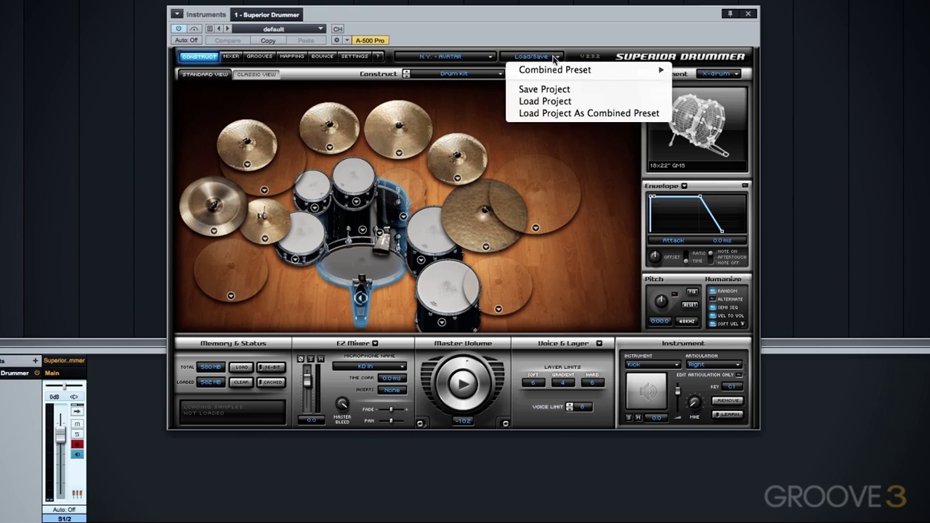
Load the Natural Roomy combined preset from Big Drums Pack
mouse_move(612, 70)
mouse_move(736, 118)
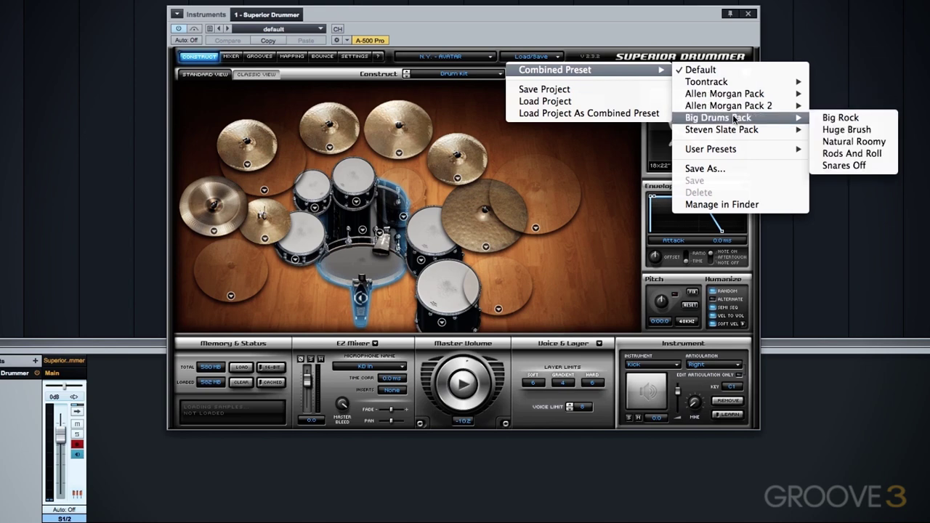
left_click(841, 142)
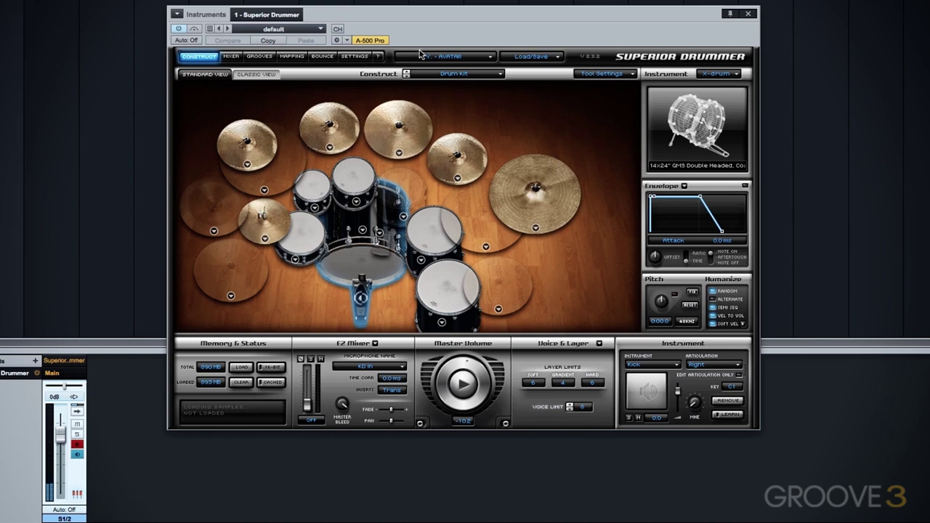
left_click(531, 56)
mouse_move(580, 73)
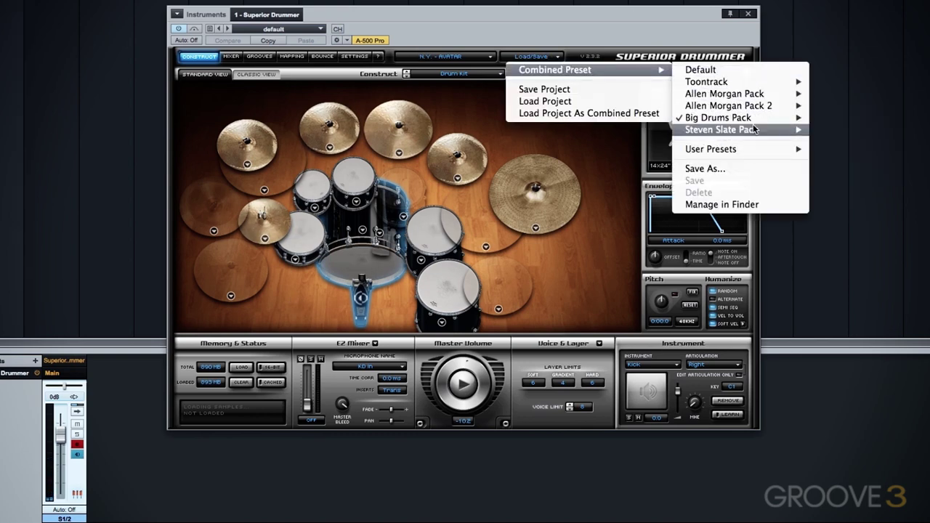
Load only the Rods And Roll drums from Big Drums Pack, with All Mixer unticked
mouse_move(791, 128)
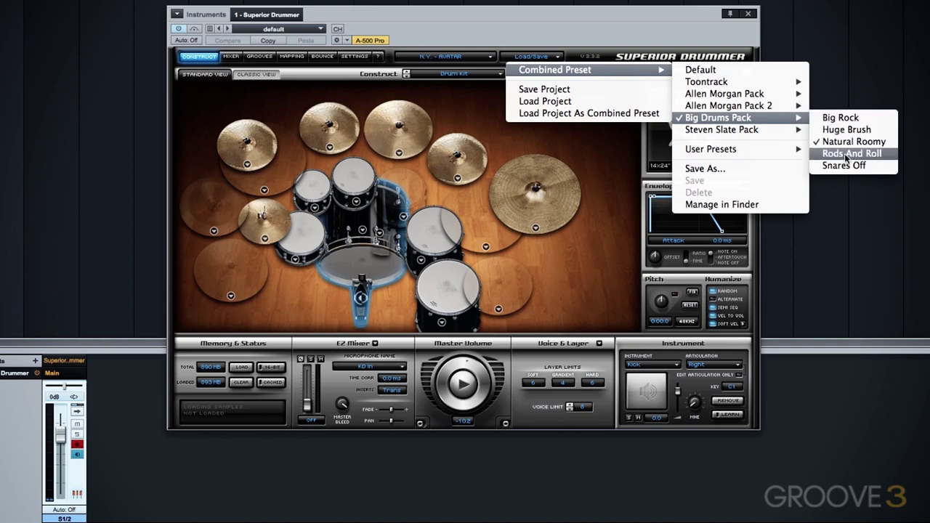
left_click(848, 155)
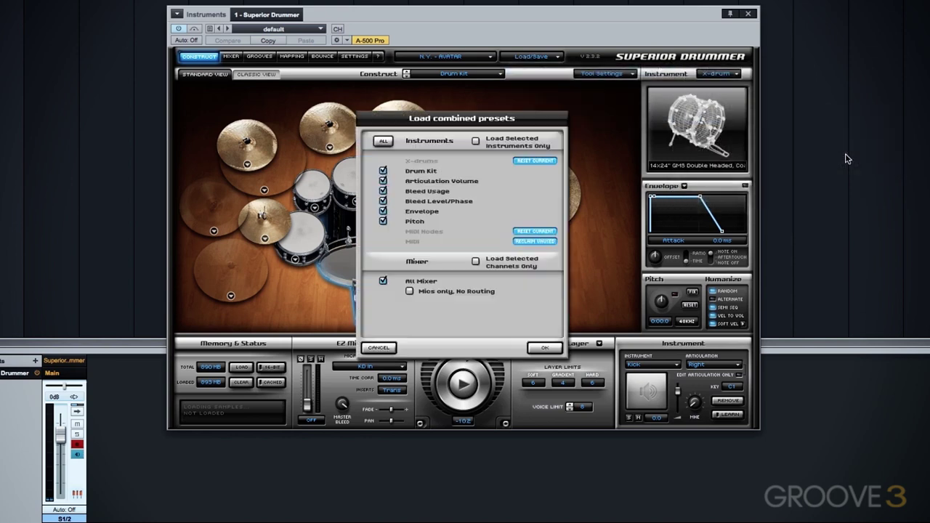
left_click(383, 281)
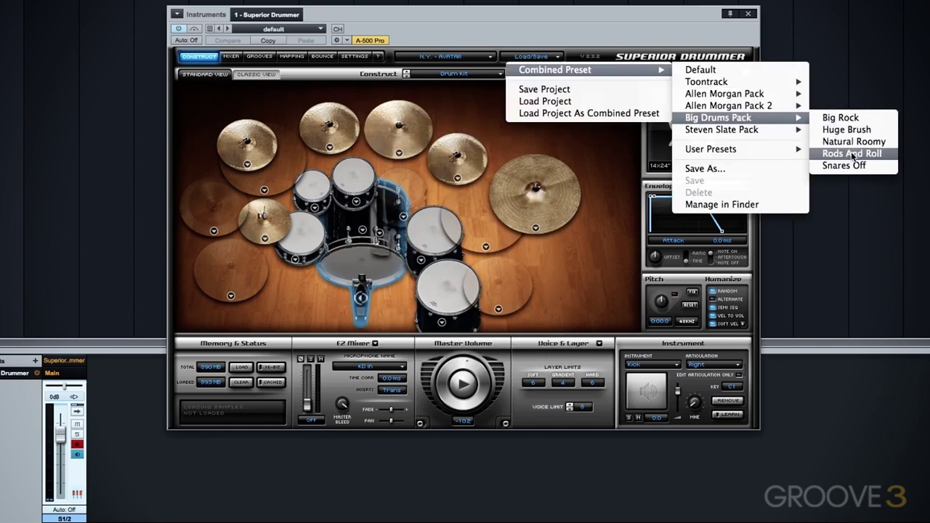
left_click(851, 153)
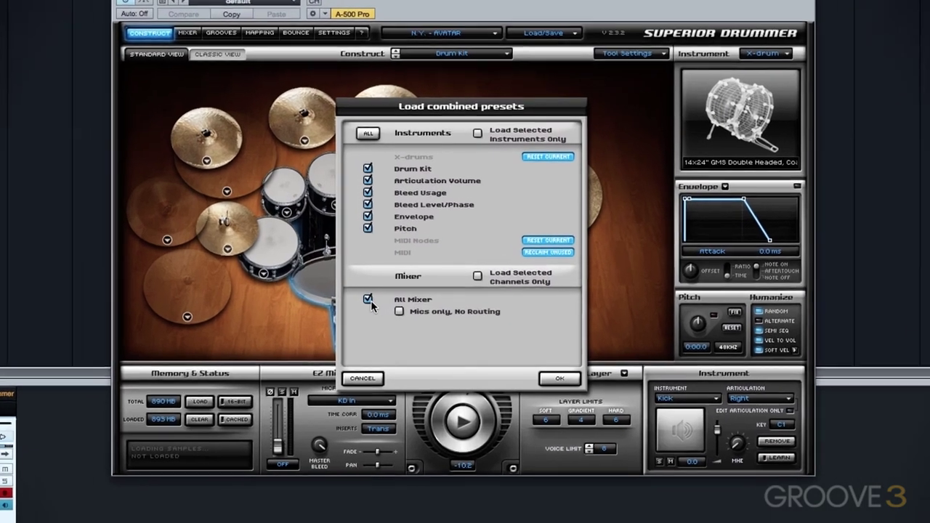
left_click(368, 299)
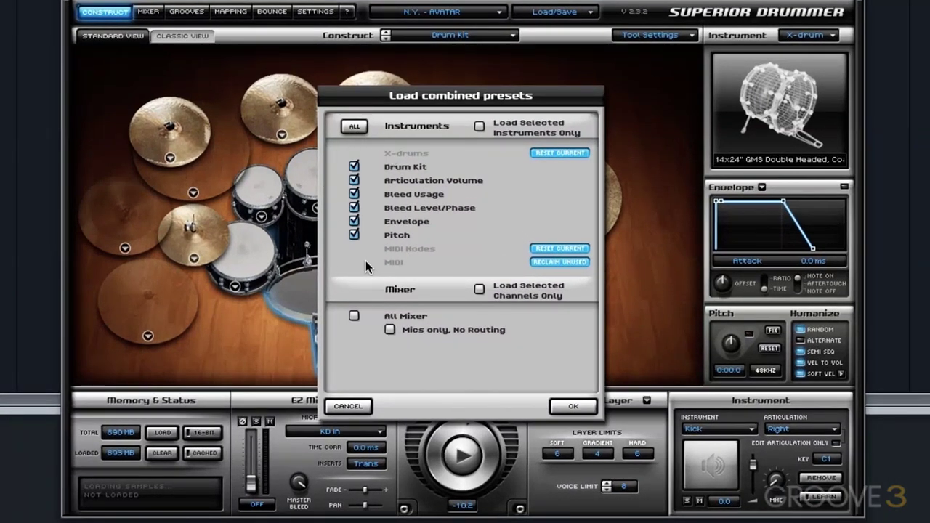
left_click(574, 407)
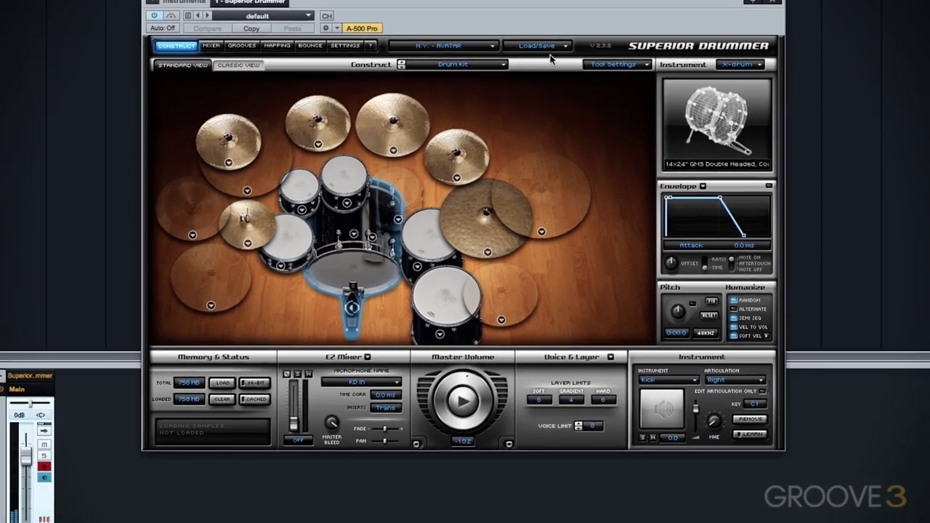
left_click(571, 14)
mouse_move(560, 69)
mouse_move(731, 120)
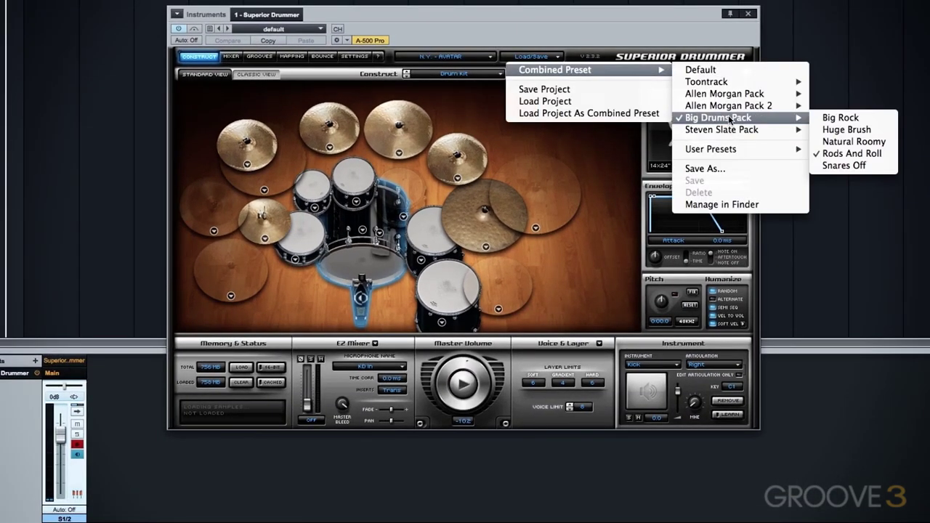
Reload Rods And Roll with All Mixer left ticked so its mixer settings come too
left_click(851, 153)
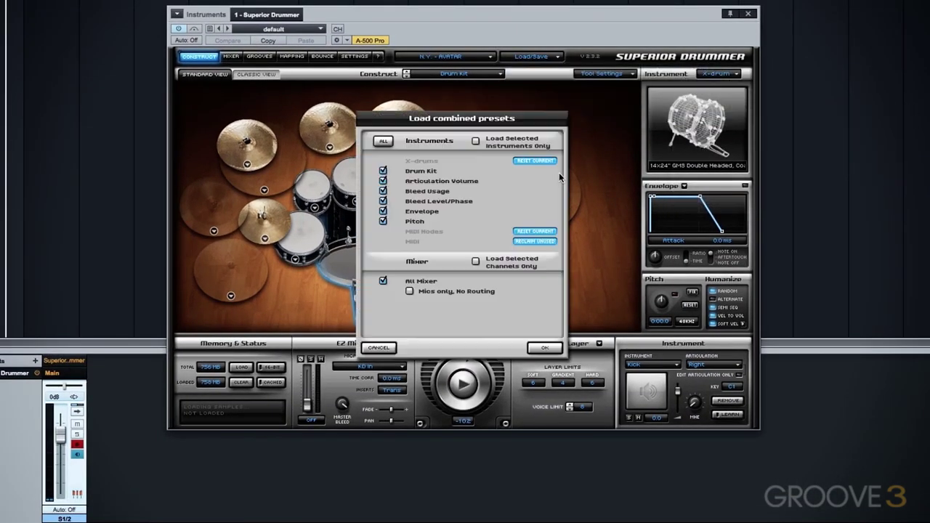
left_click(544, 348)
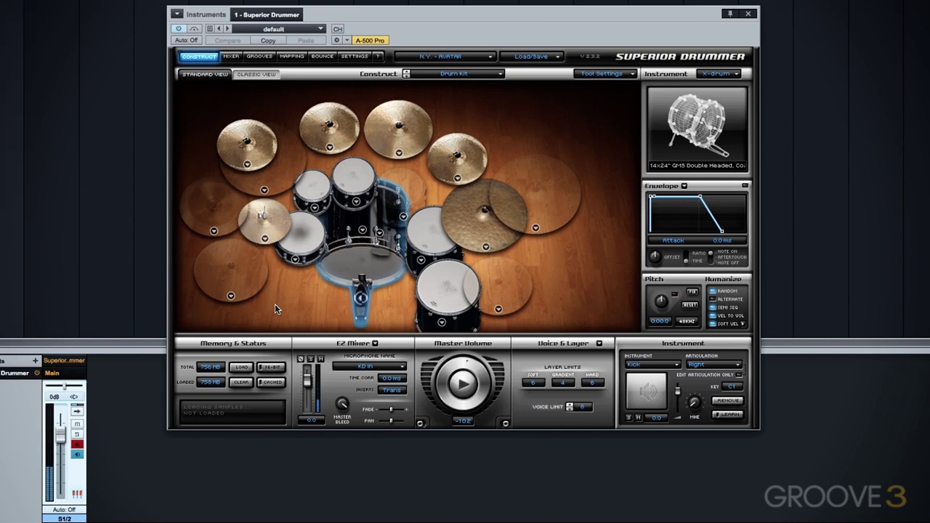
left_click(532, 56)
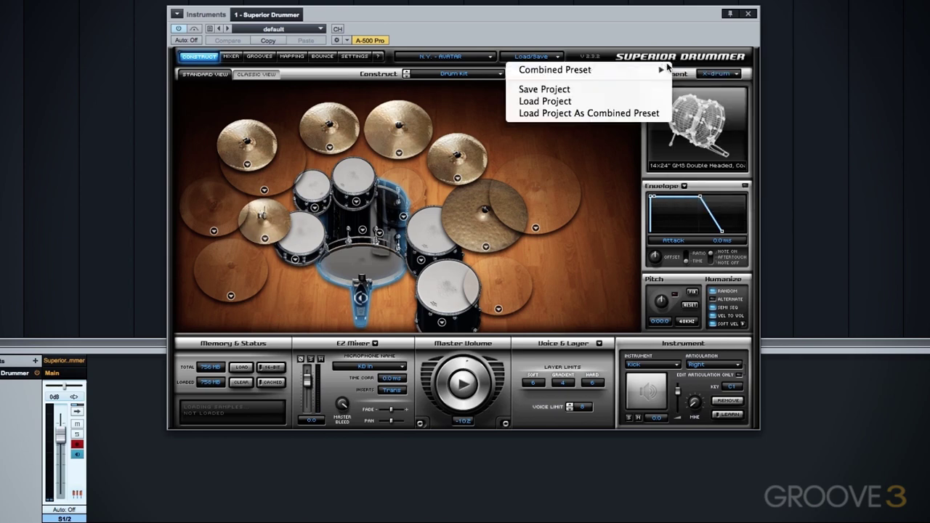
Load the Huge Brush drums from Big Drums Pack with All Mixer unticked
mouse_move(639, 70)
mouse_move(735, 119)
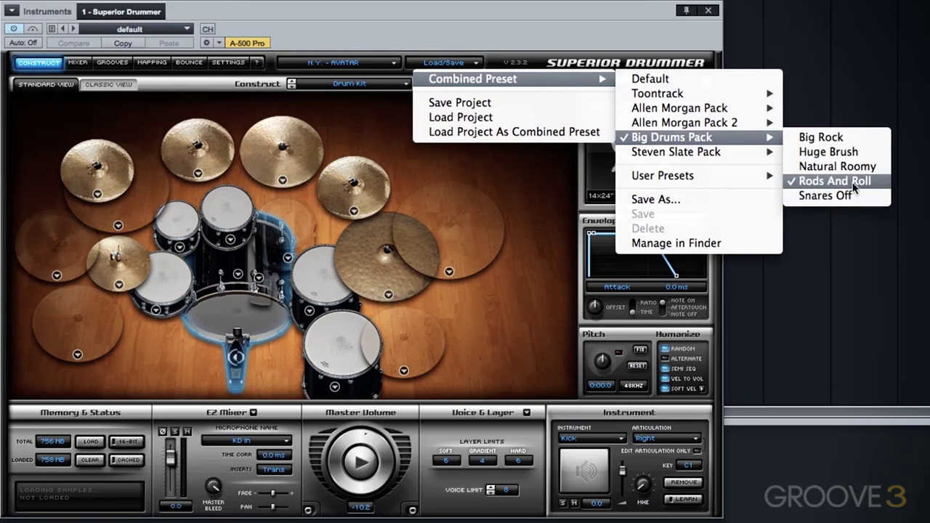
left_click(819, 154)
left_click(262, 338)
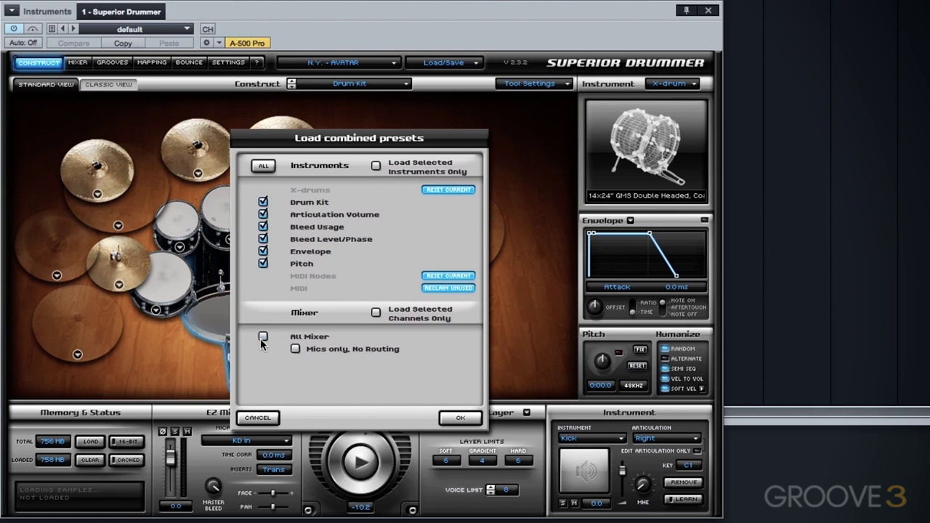
left_click(457, 418)
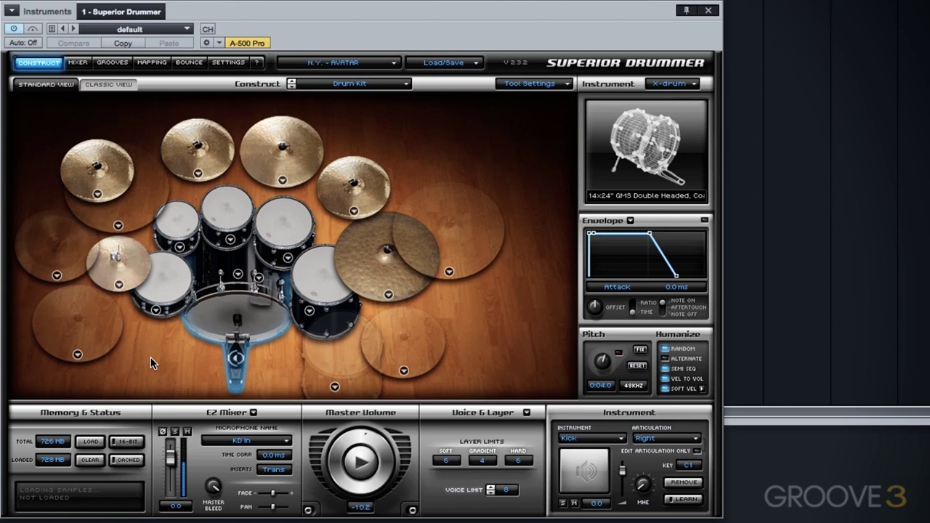
left_click(473, 64)
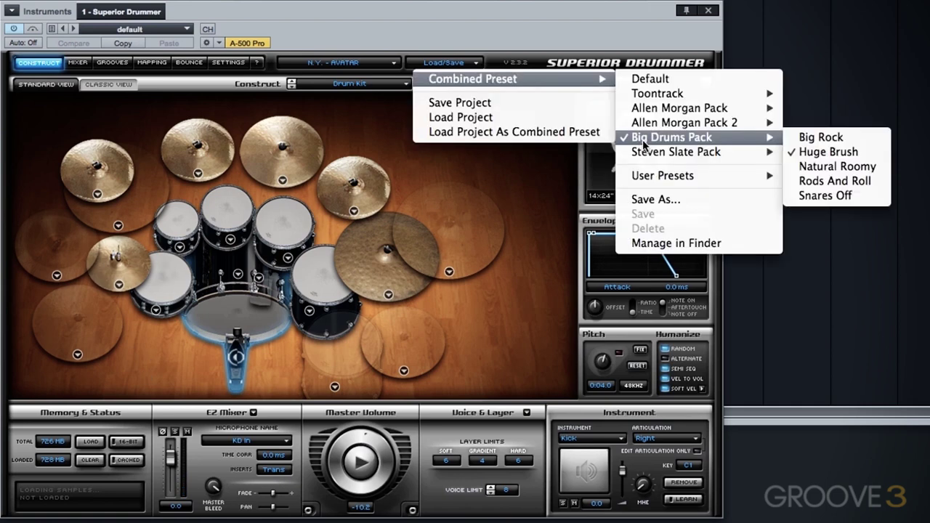
Reload Huge Brush from Big Drums Pack with All Mixer kept ticked
left_click(829, 151)
left_click(458, 420)
Load only the All Mixer settings from Allen Morgan Pack's Epic Kit, clearing every other option
mouse_move(635, 111)
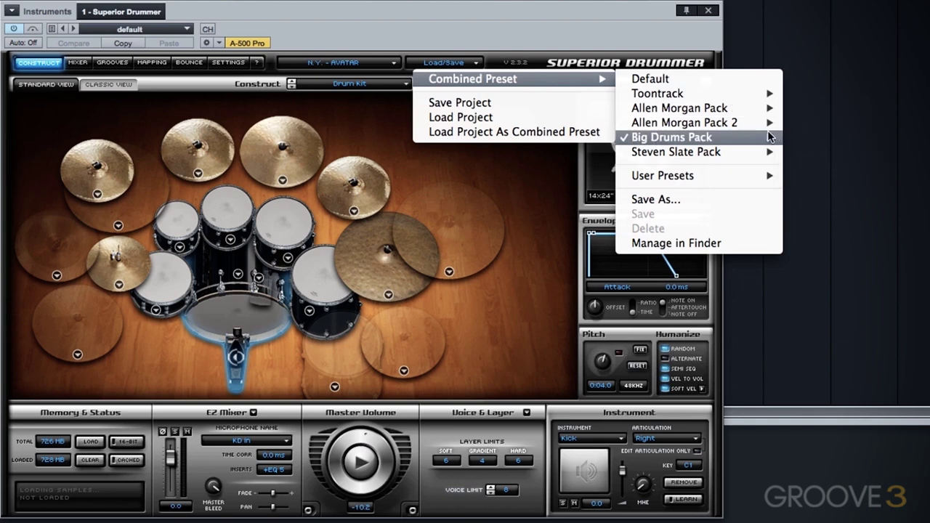
mouse_move(726, 137)
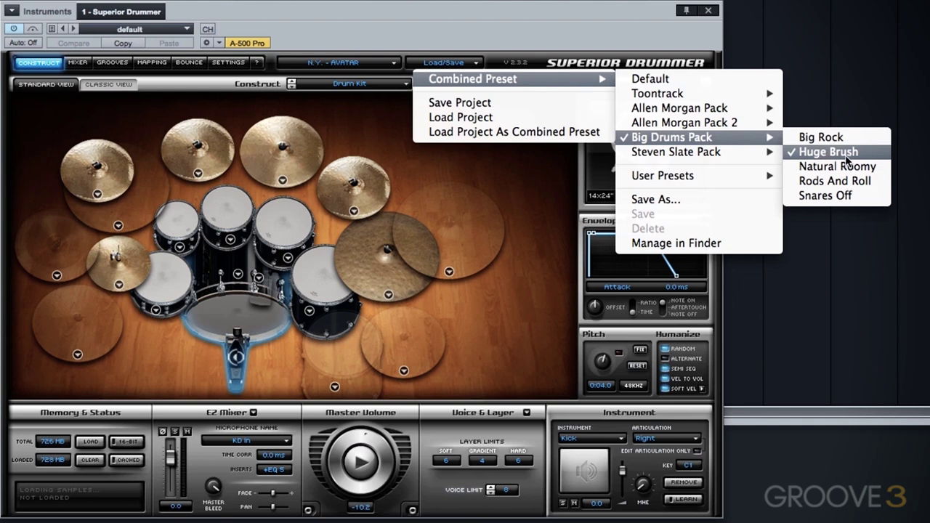
mouse_move(737, 109)
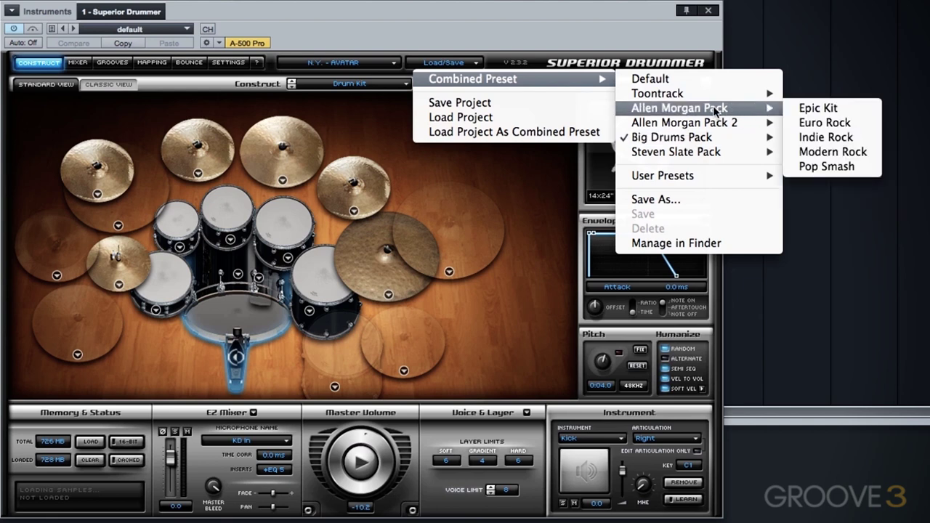
left_click(824, 109)
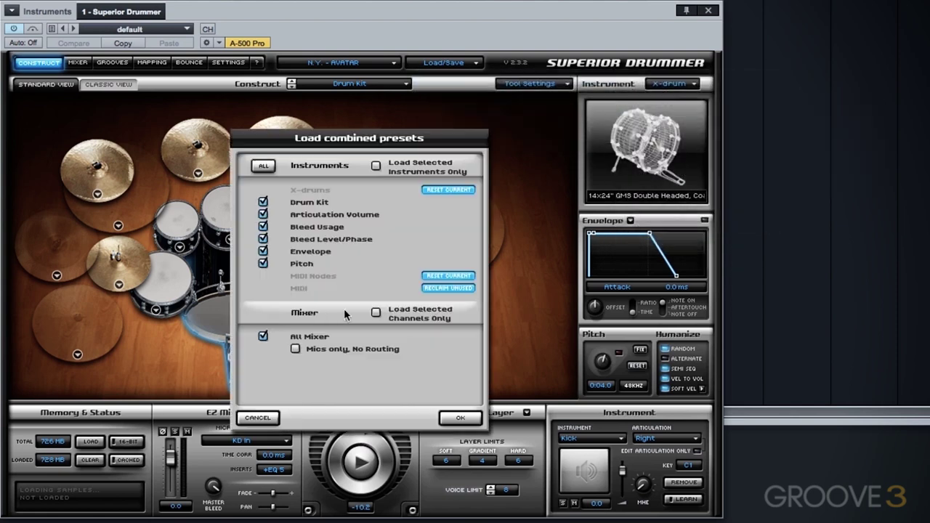
left_click(264, 166)
left_click(263, 338)
key("Return")
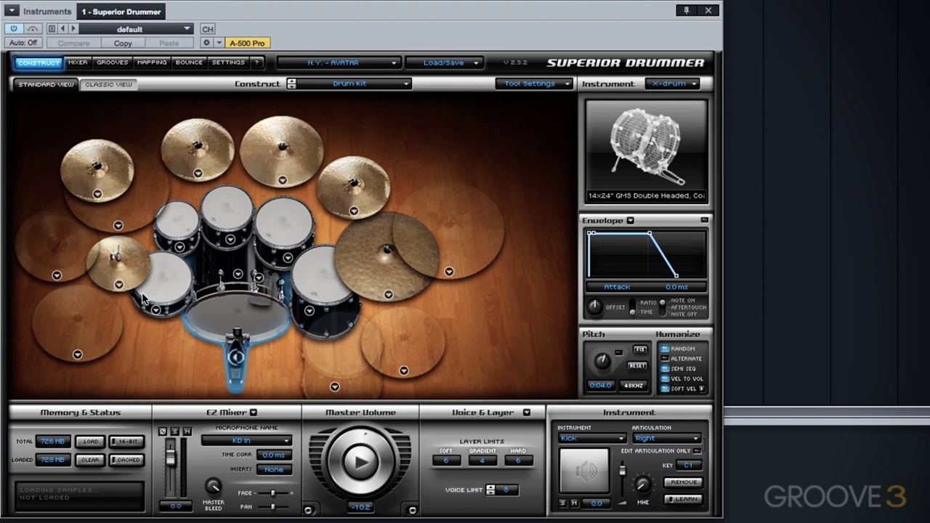
Reload the full Huge Brush preset from Big Drums Pack with every option ticked
left_click(446, 66)
mouse_move(484, 79)
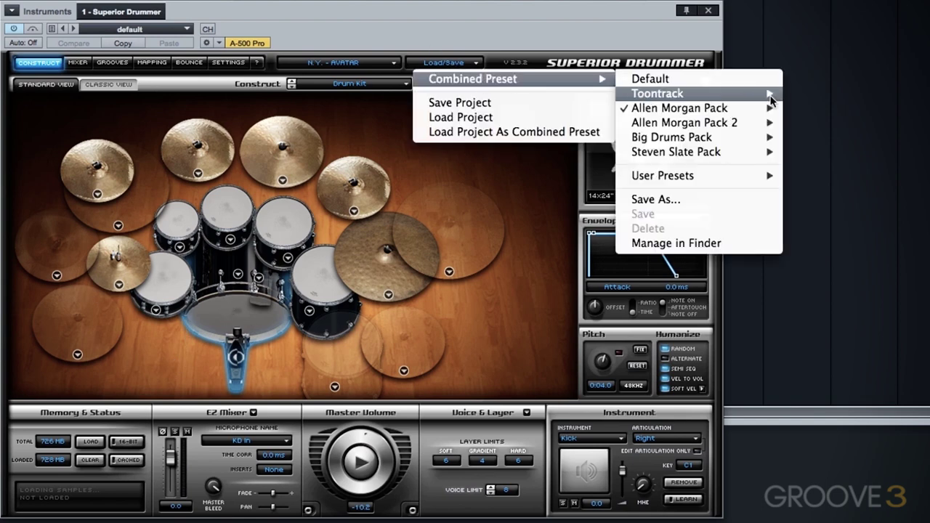
left_click(827, 152)
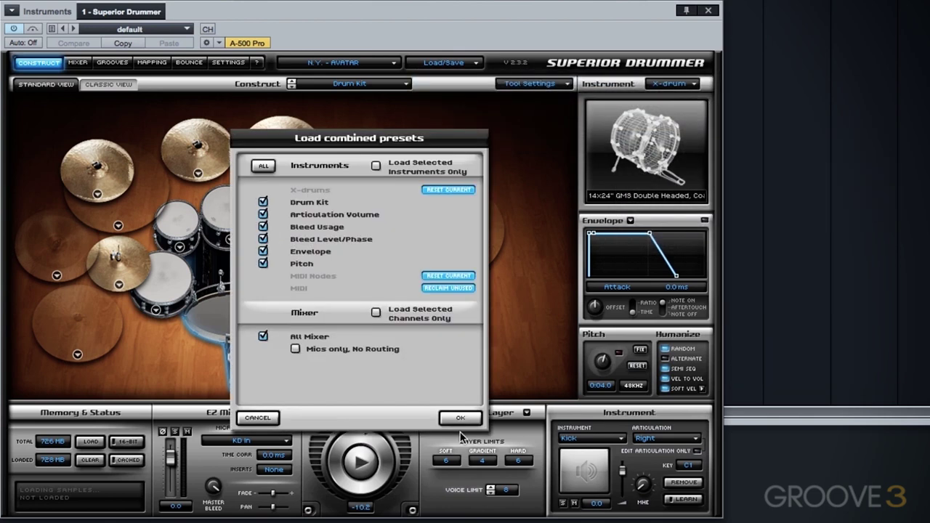
left_click(461, 418)
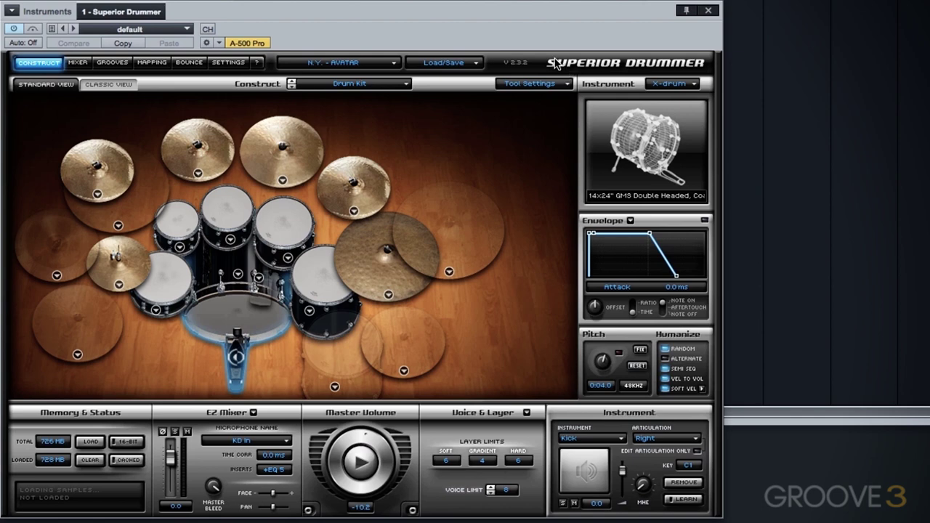
left_click(443, 62)
Load Allen Morgan Pack's Epic Kit with all load options ticked
mouse_move(509, 79)
mouse_move(691, 108)
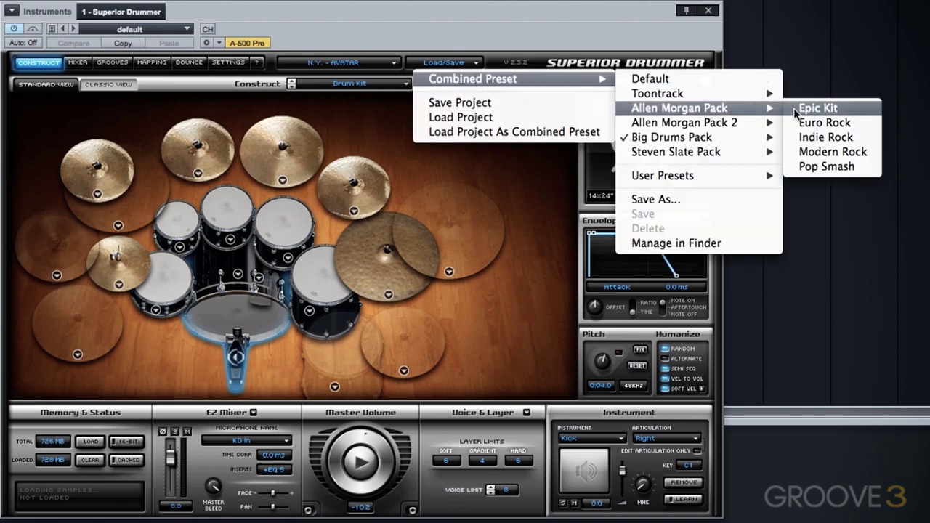
left_click(841, 113)
left_click(460, 417)
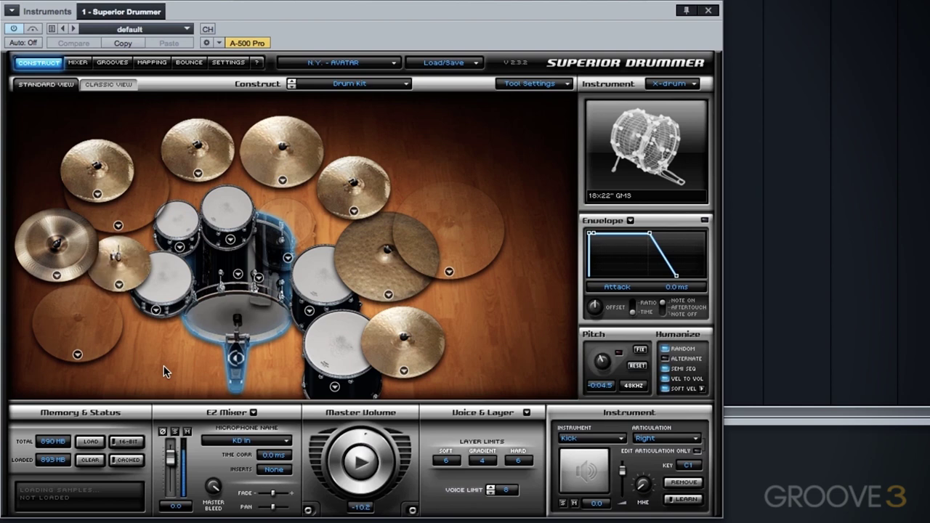
left_click(463, 61)
Load Big Drums Pack's Huge Brush with only All Mixer ticked
mouse_move(508, 78)
mouse_move(676, 138)
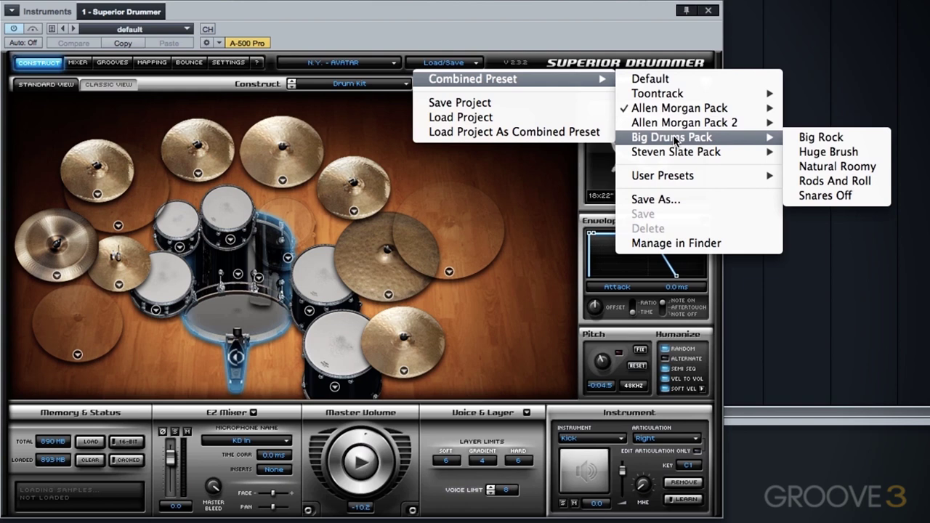
left_click(862, 155)
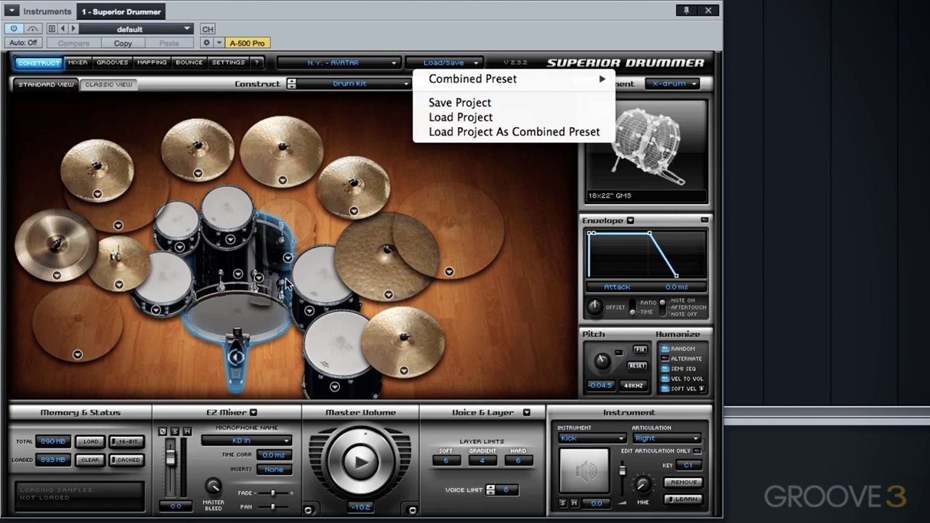
mouse_move(576, 77)
mouse_move(748, 108)
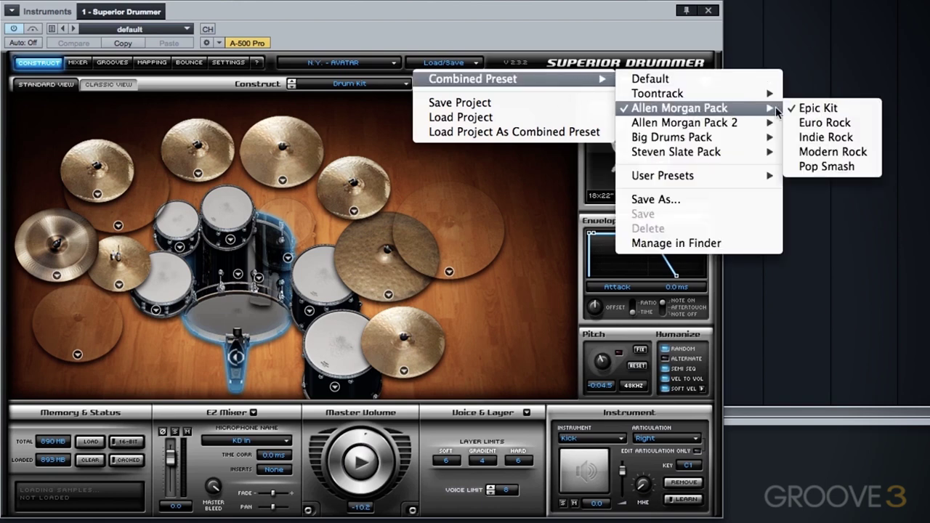
mouse_move(755, 136)
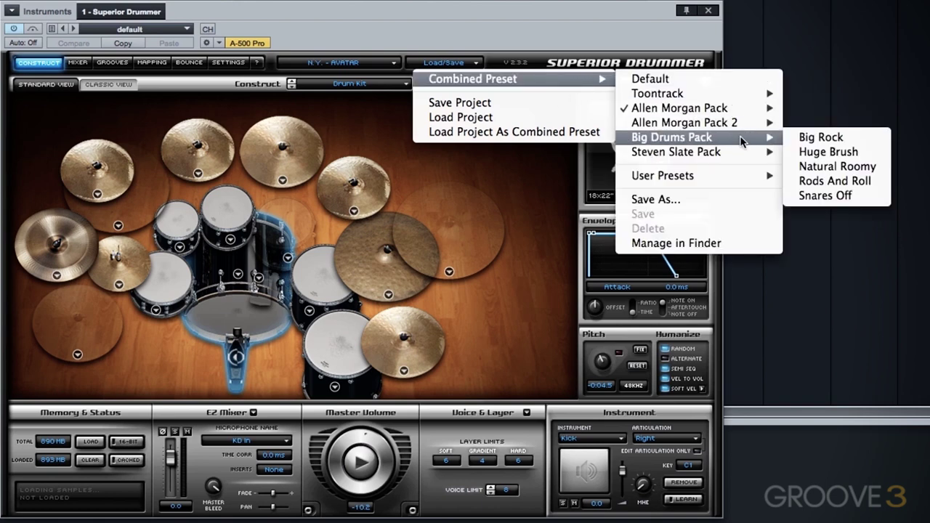
left_click(842, 153)
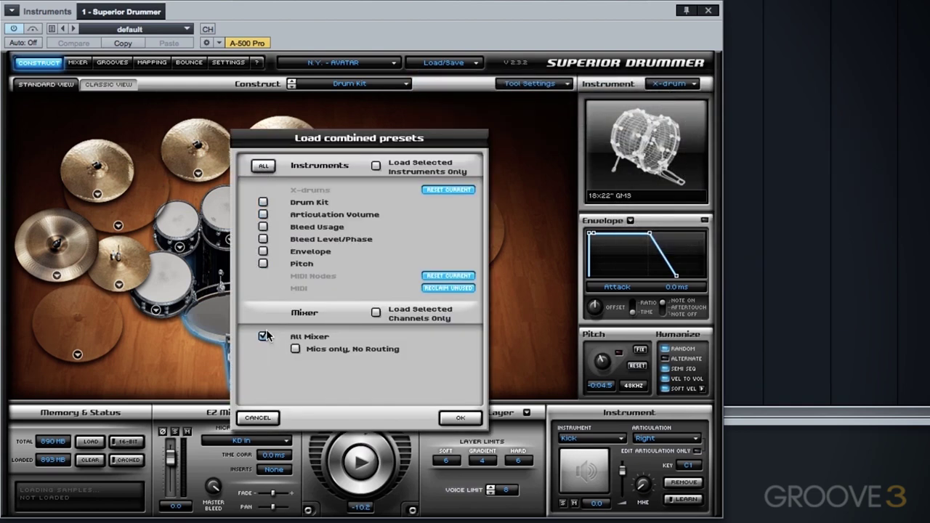
left_click(460, 419)
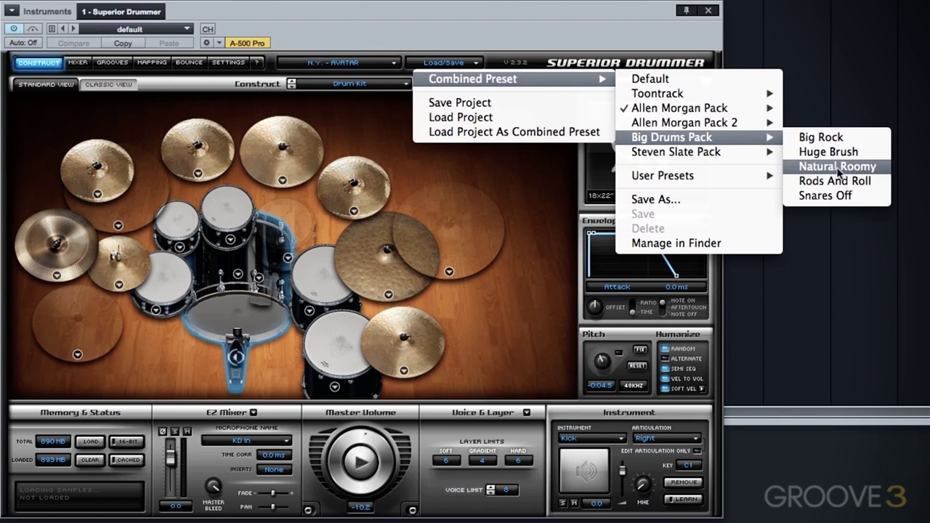
Load Natural Roomy from Big Drums Pack, bringing in the 14x24-inch GMS kick and Trans insert
left_click(835, 167)
left_click(459, 420)
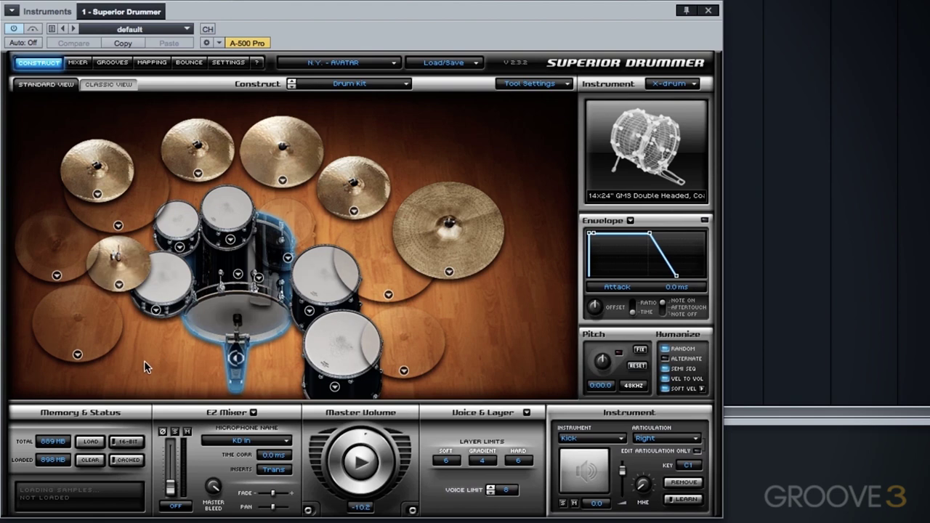
left_click(469, 70)
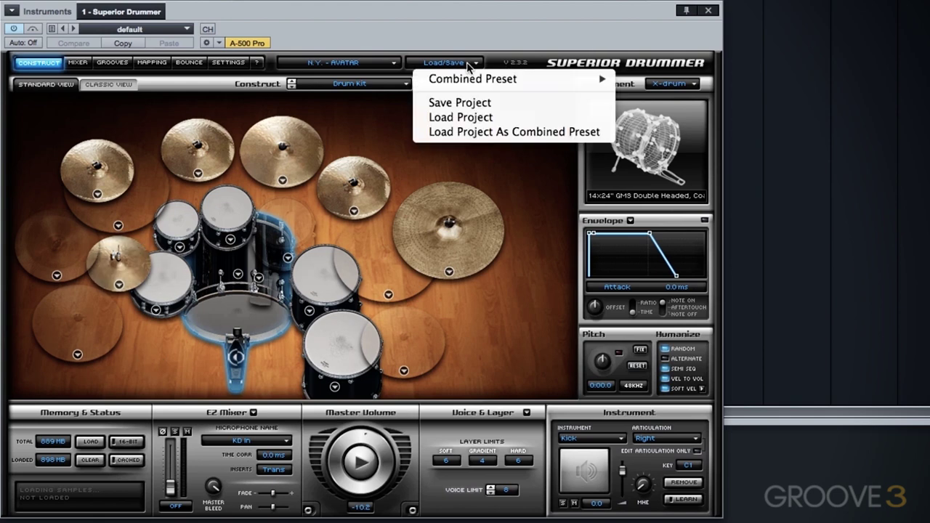
Apply Allen Morgan Pack's Epic Kit with only All Mixer ticked, so the KD In insert becomes None
mouse_move(480, 80)
mouse_move(667, 107)
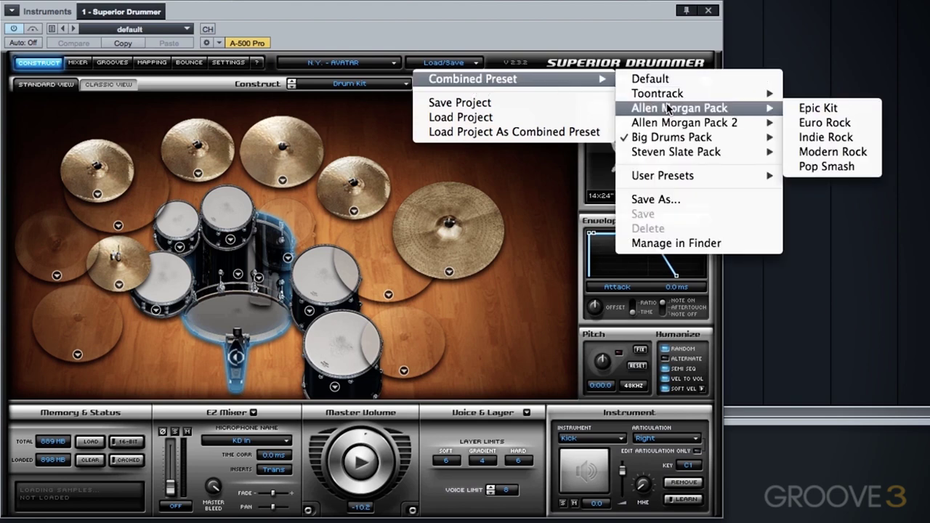
left_click(799, 109)
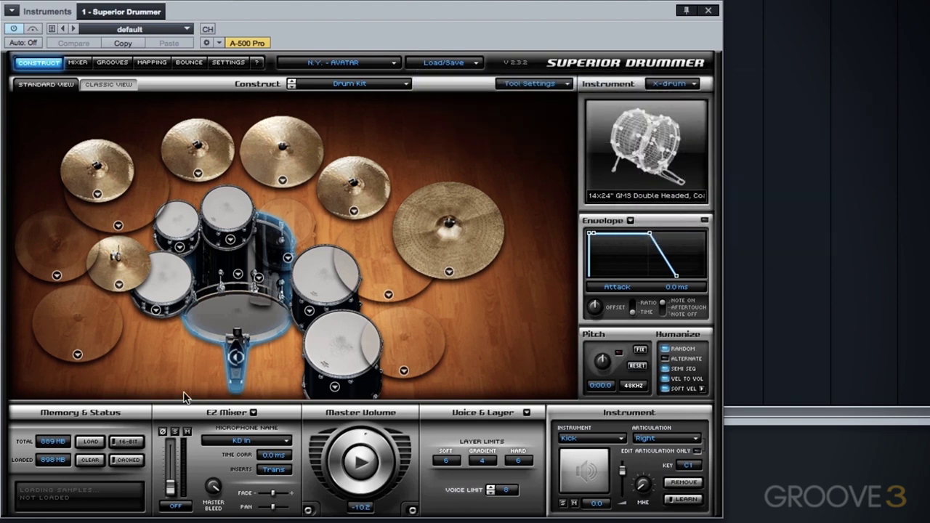
left_click(263, 167)
left_click(262, 337)
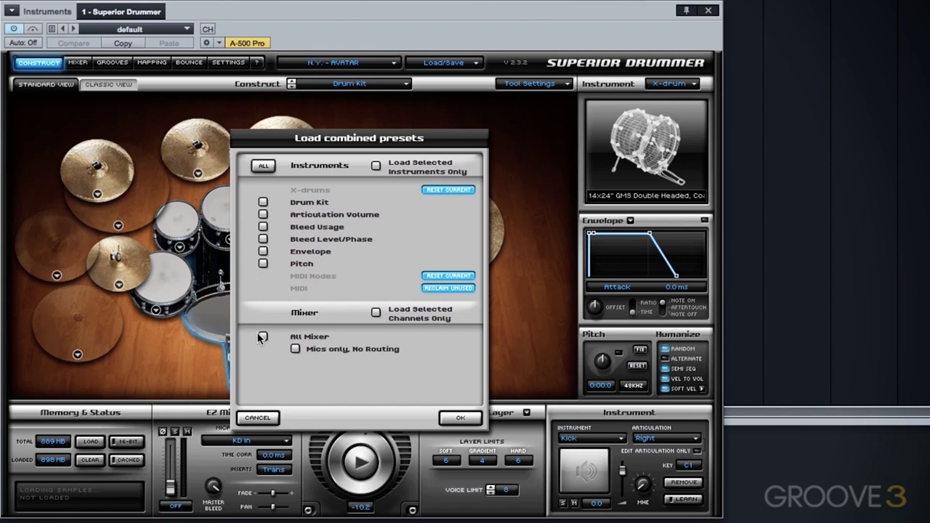
left_click(458, 418)
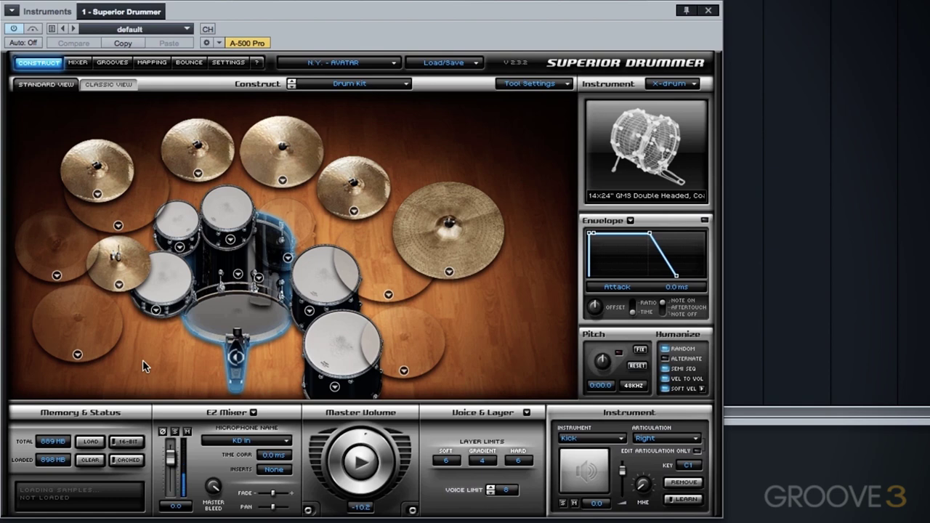
left_click(467, 66)
Load the full Allen Morgan Pack Epic Kit preset, bringing in its 18x22" GMS kick and cymbals
mouse_move(469, 78)
mouse_move(697, 137)
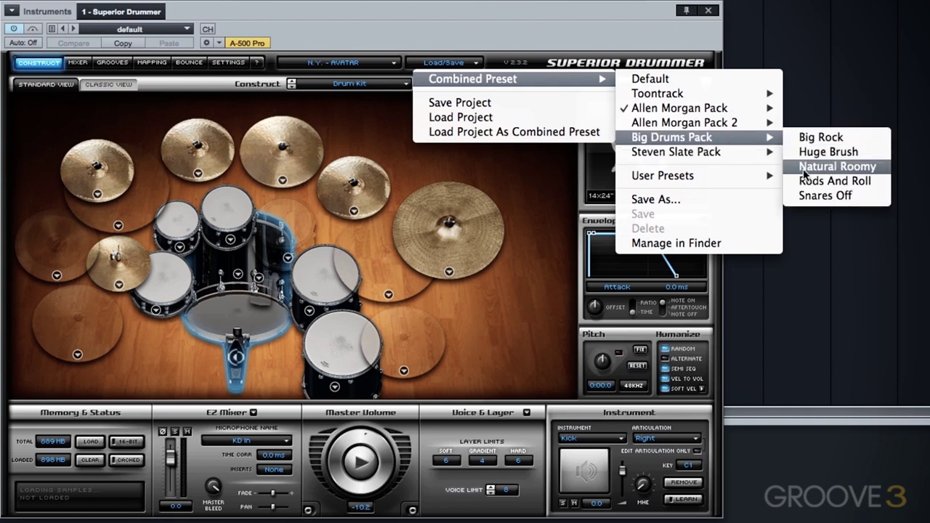
mouse_move(741, 113)
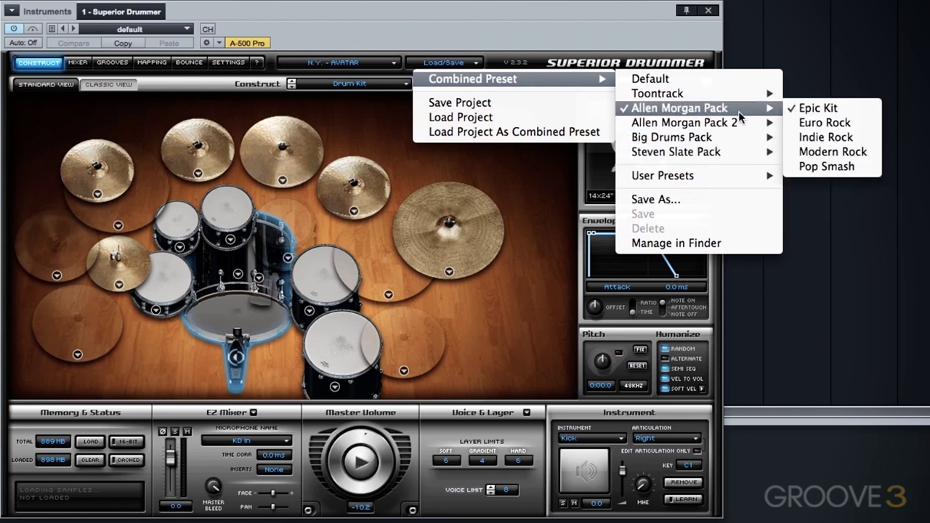
left_click(817, 110)
left_click(460, 419)
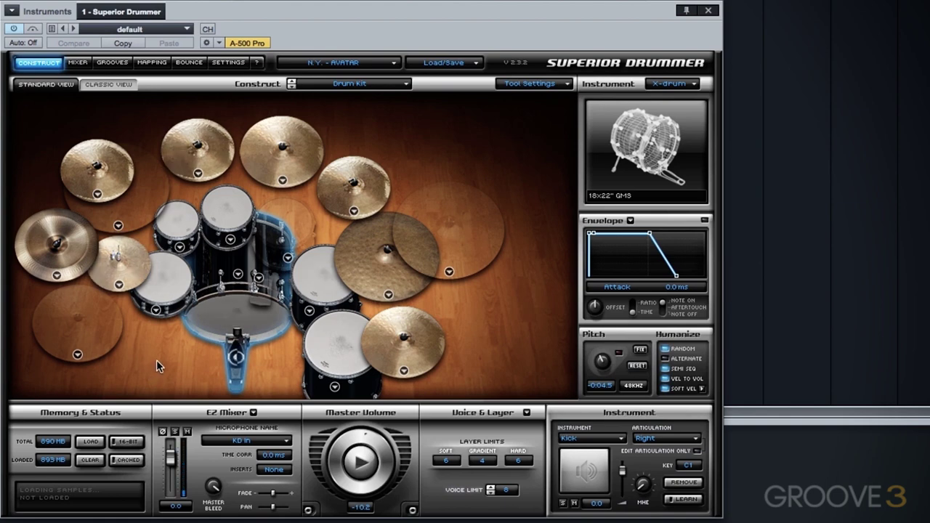
left_click(444, 63)
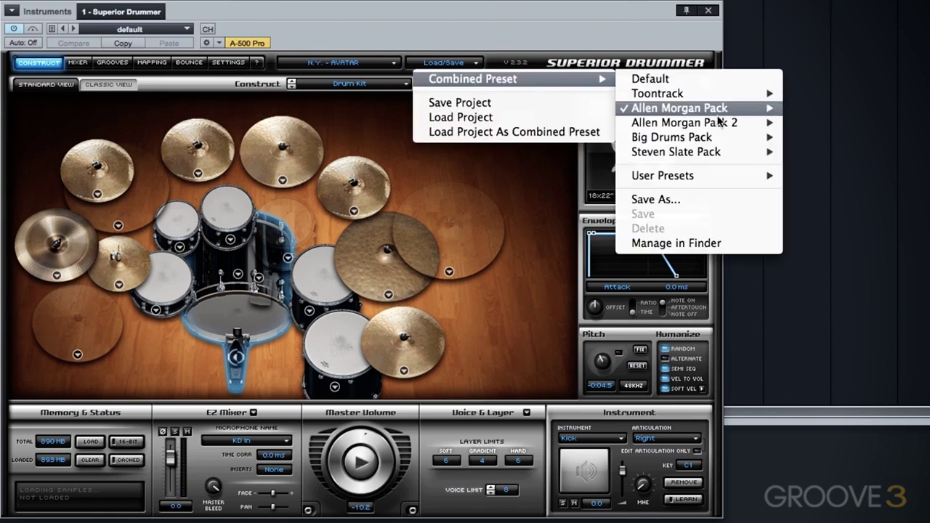
Apply Big Drums Pack's Natural Roomy with only All Mixer ticked, so the KD In insert becomes Trans
mouse_move(712, 109)
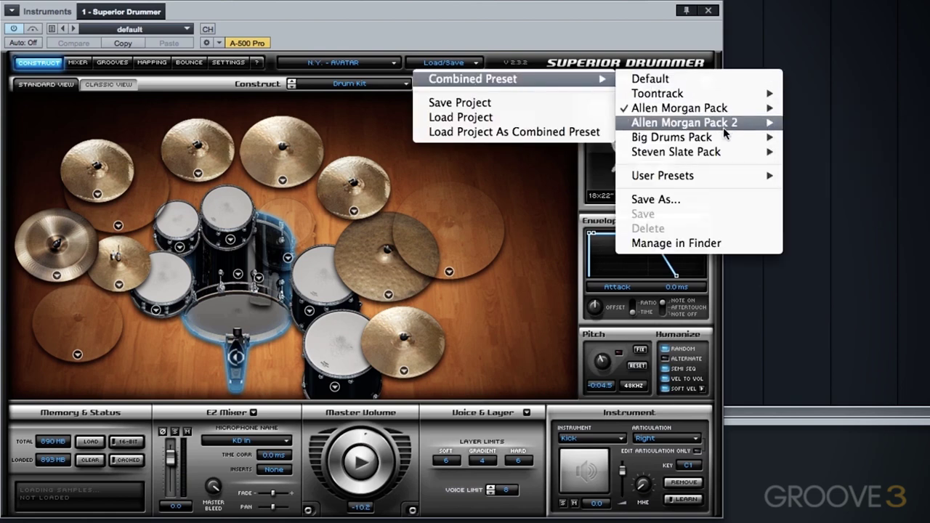
left_click(832, 166)
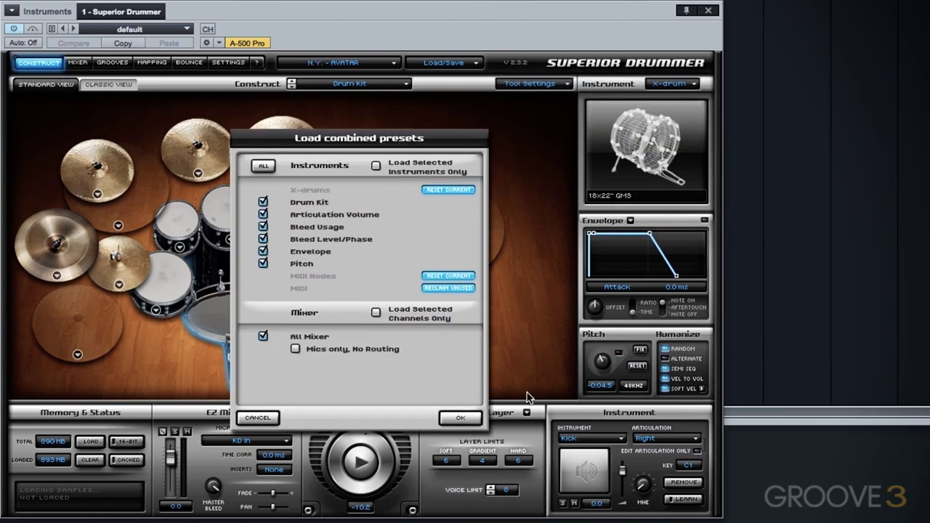
left_click(263, 167)
left_click(264, 338)
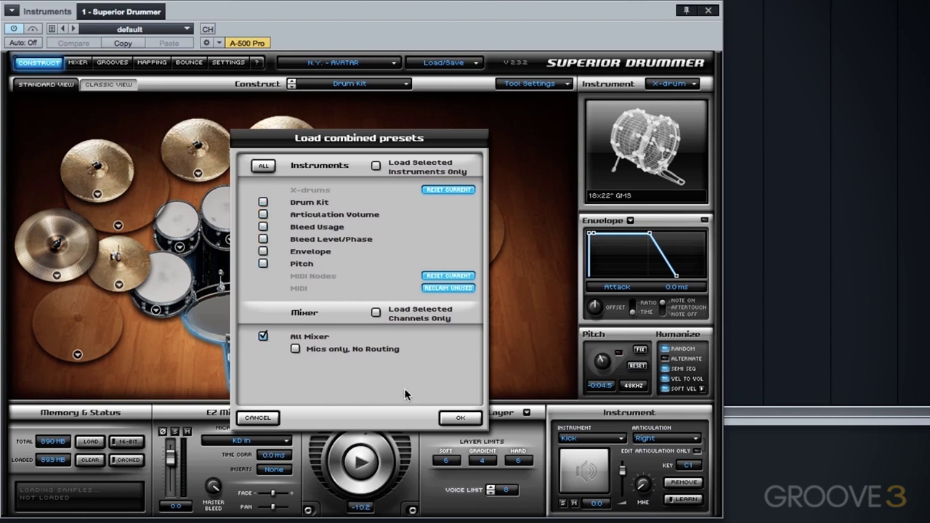
left_click(459, 419)
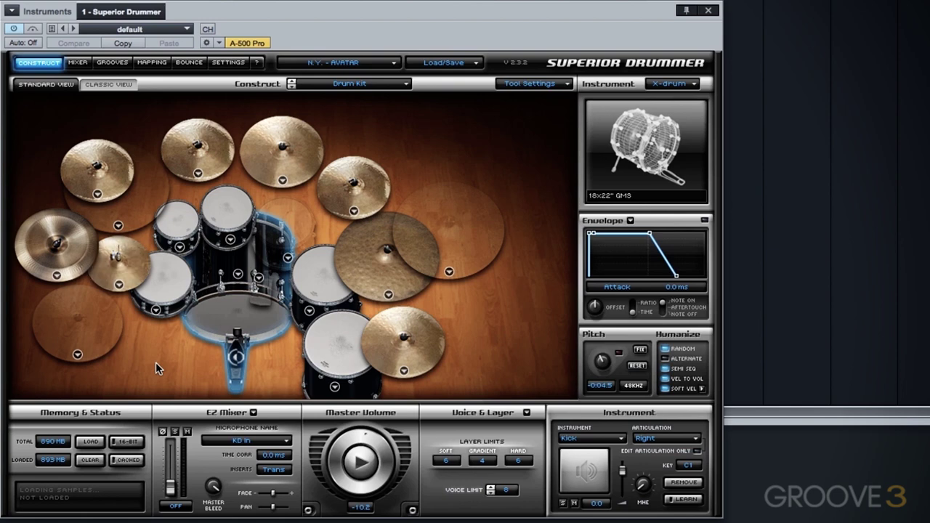
left_click(463, 64)
Reload the whole Epic Kit preset with all boxes ticked, returning the KD In insert to None
mouse_move(469, 80)
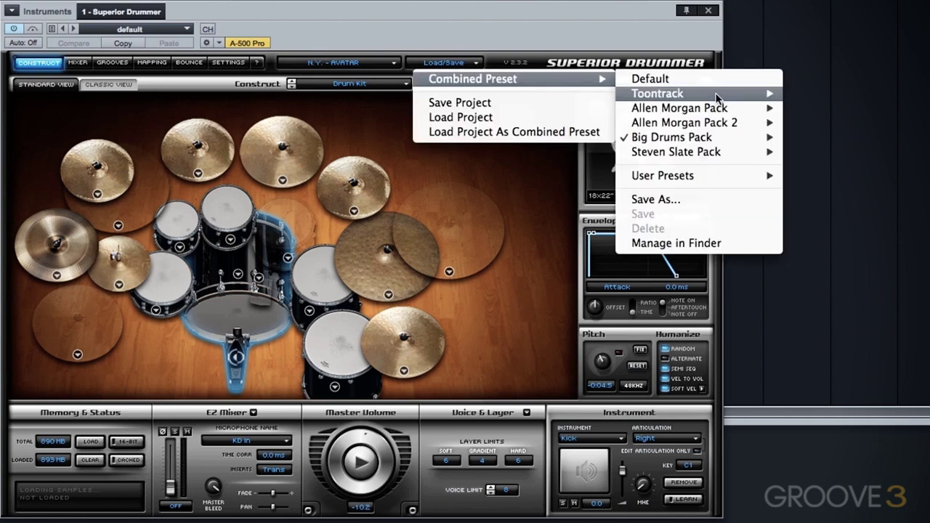
mouse_move(697, 138)
left_click(837, 168)
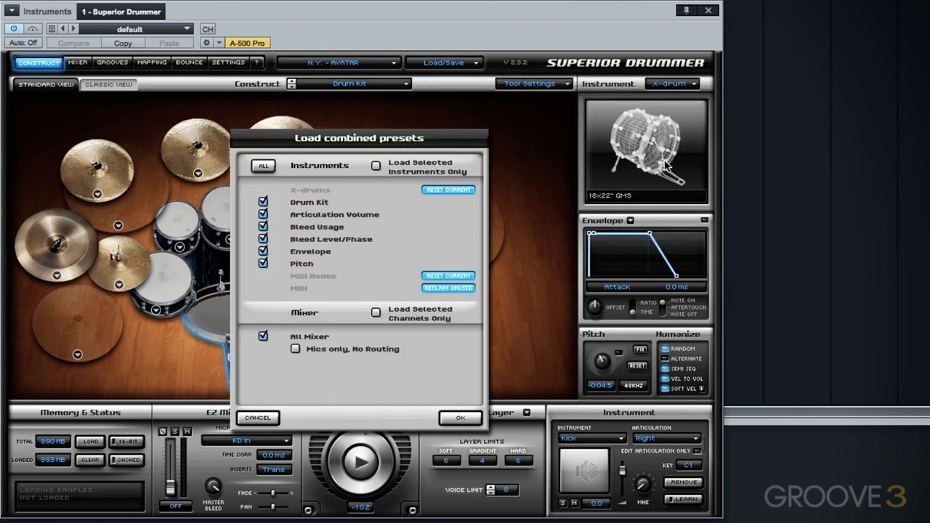
left_click(456, 419)
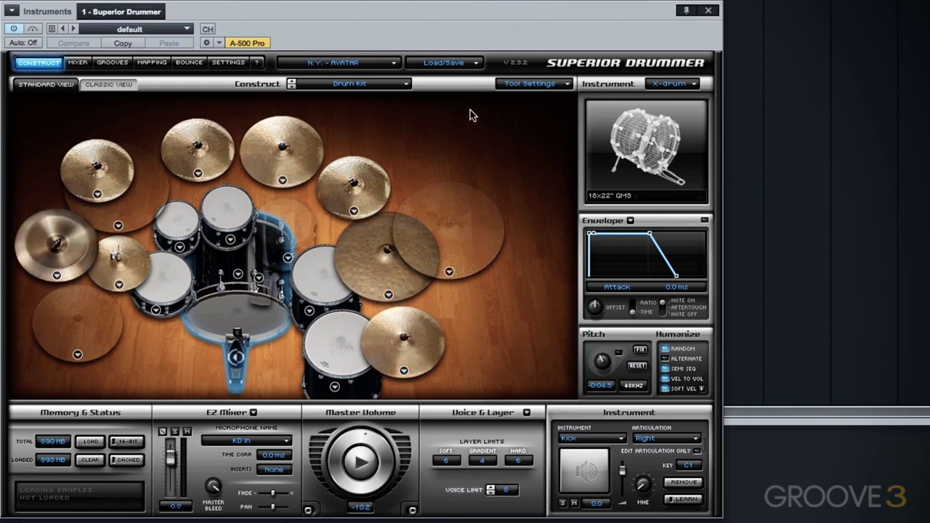
Load the complete Rods And Roll preset, giving a 14x24" GMS Double Headed kick and Trans on KD In
left_click(473, 64)
mouse_move(471, 80)
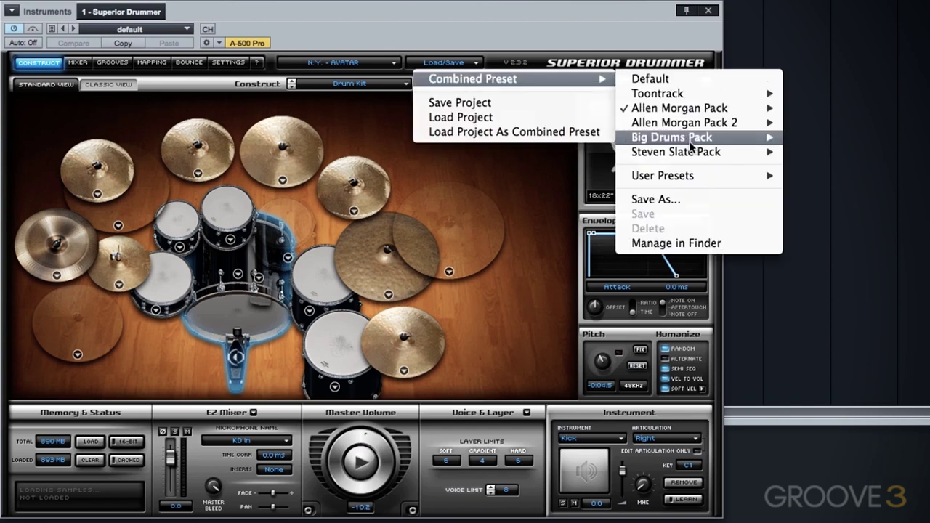
mouse_move(683, 141)
left_click(828, 181)
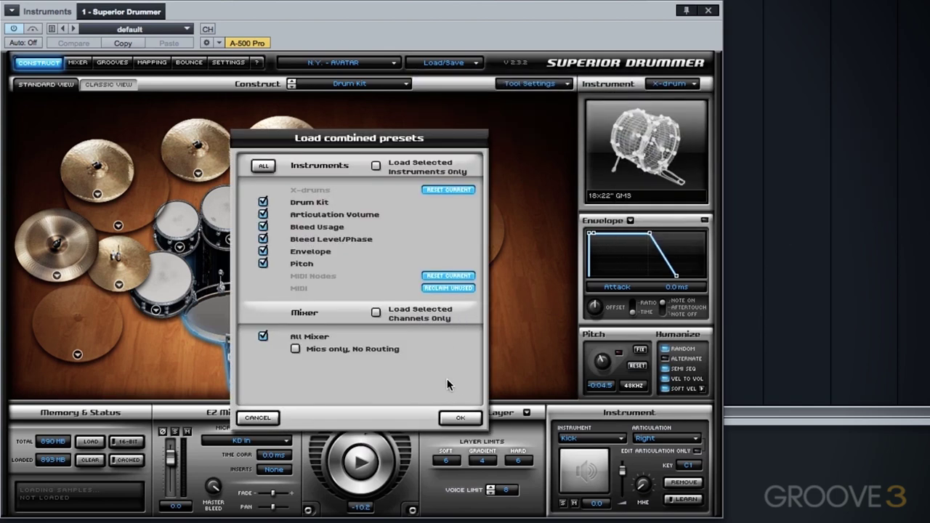
left_click(458, 419)
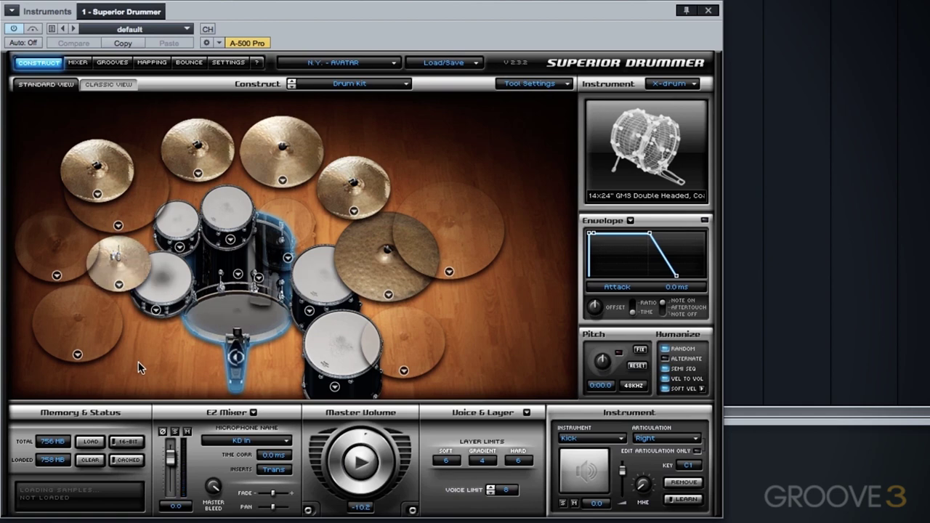
Apply Epic Kit with only All Mixer checked, keeping the 14x24" GMS kick and setting KD In to None
left_click(452, 64)
mouse_move(456, 79)
mouse_move(676, 111)
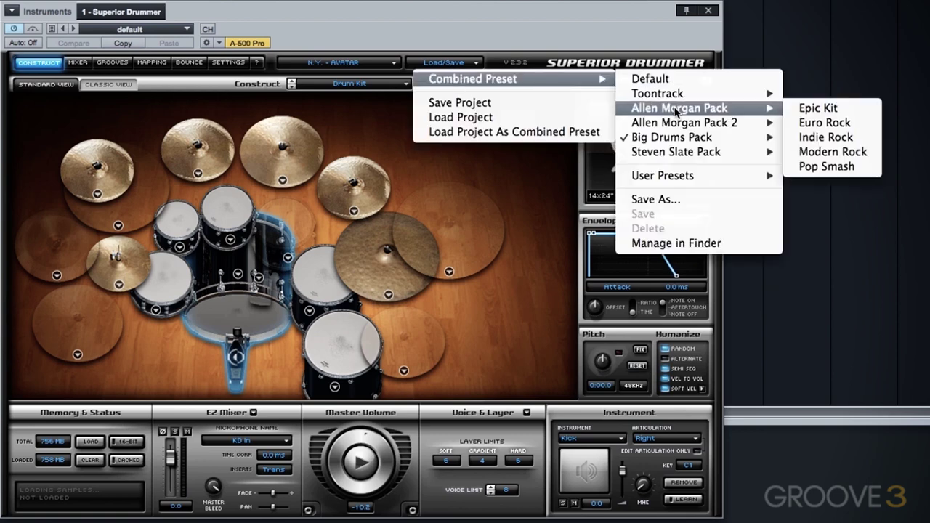
left_click(834, 106)
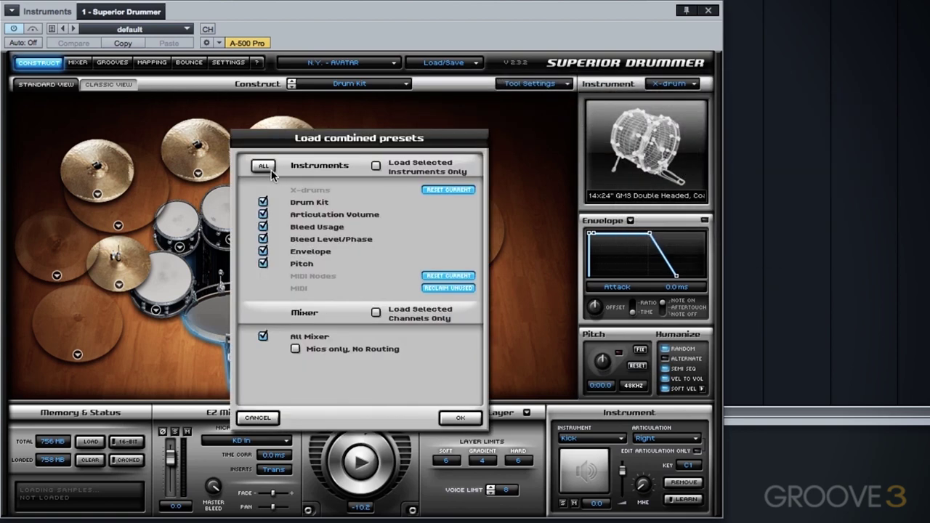
left_click(460, 419)
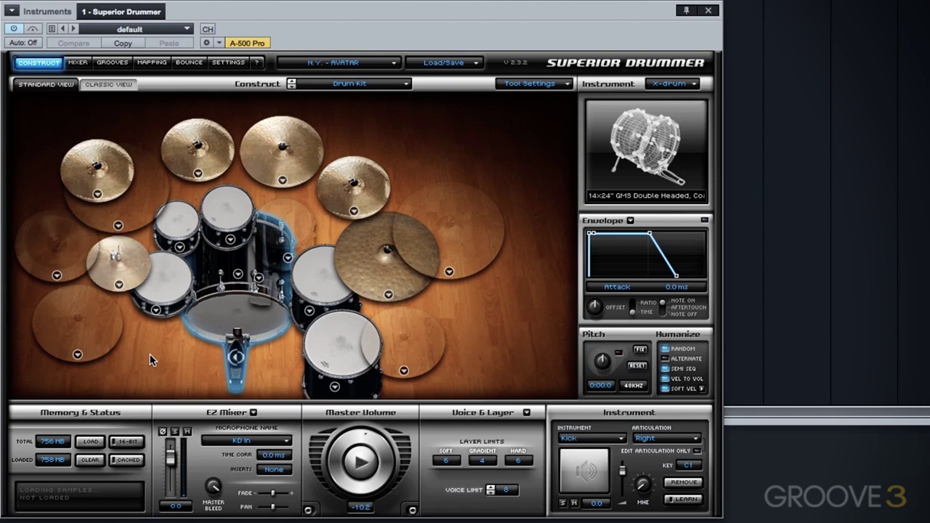
left_click(472, 60)
Load the complete Huge Brush preset from Big Drums Pack, adding a +EQ 5 insert on KD In
mouse_move(471, 80)
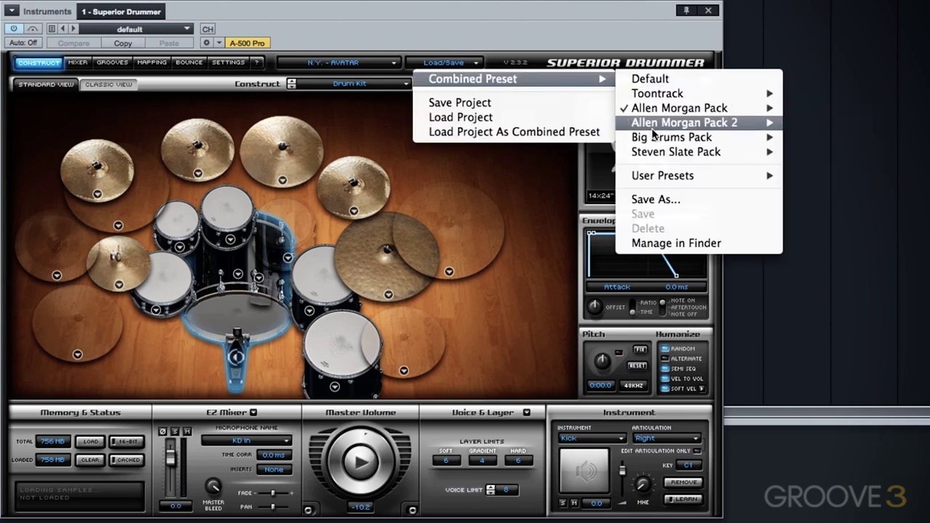
mouse_move(653, 141)
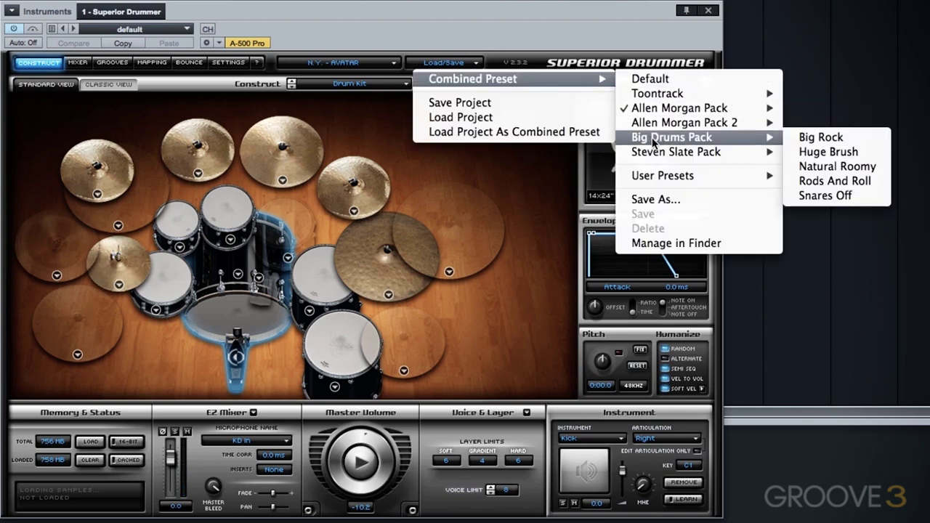
left_click(826, 152)
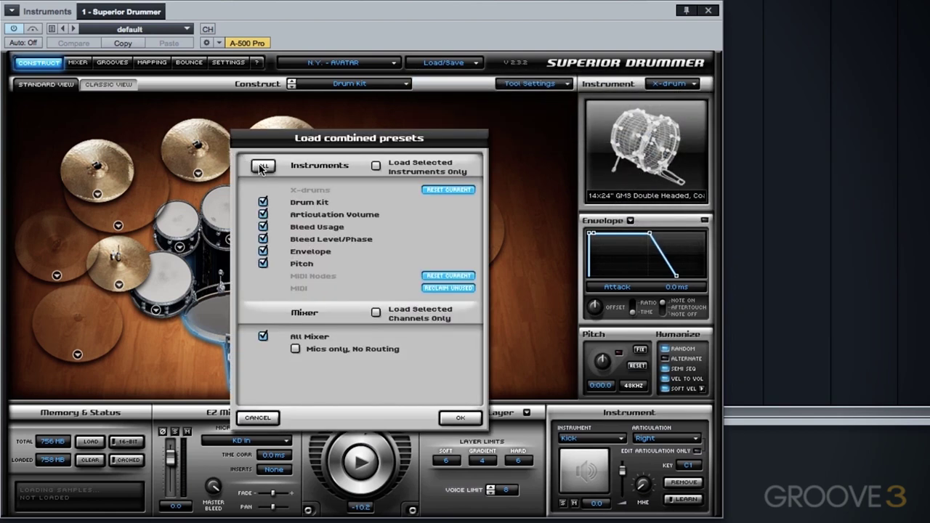
left_click(459, 418)
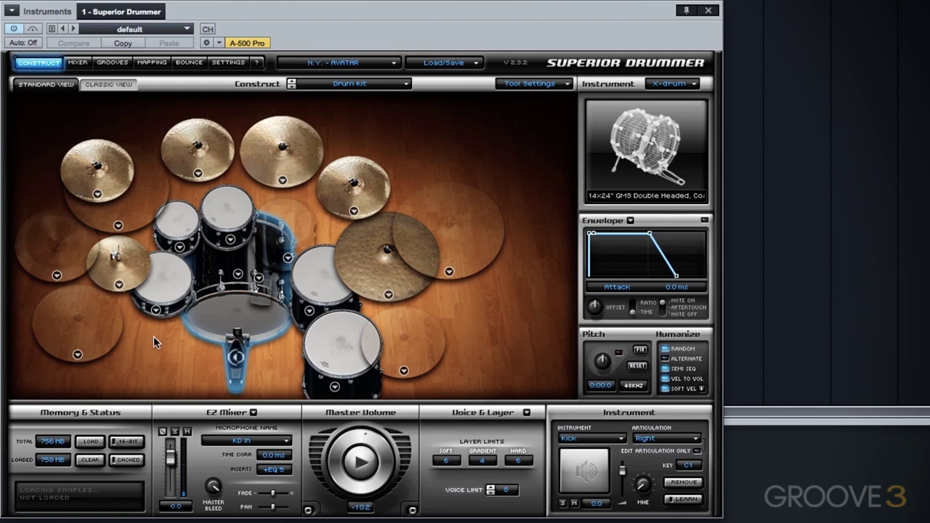
left_click(454, 63)
Load Rods And Roll again in full, switching KD In to Trans with the 14x24" GMS kick
mouse_move(581, 79)
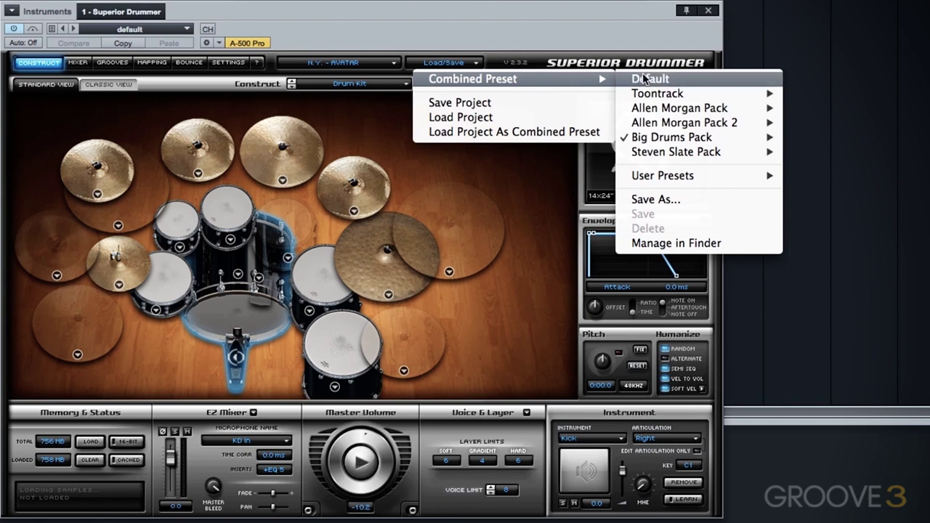
mouse_move(698, 136)
left_click(844, 180)
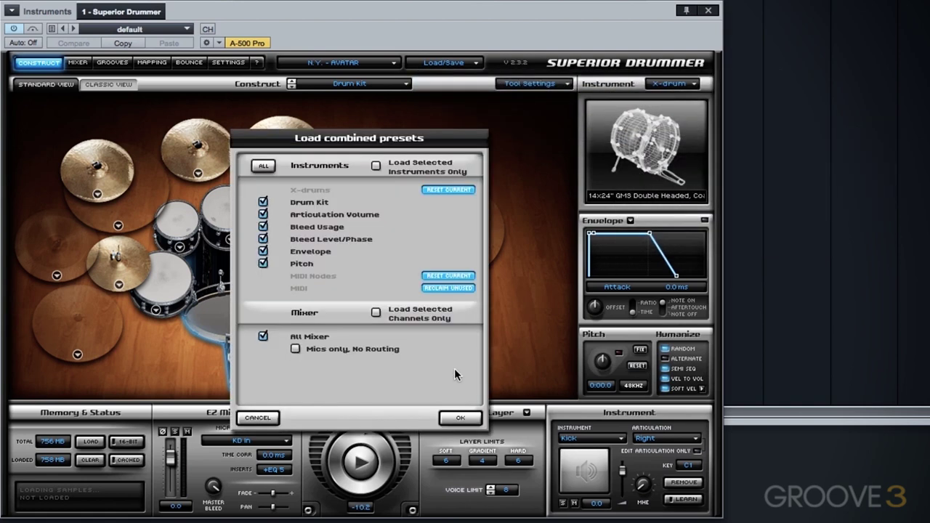
left_click(460, 420)
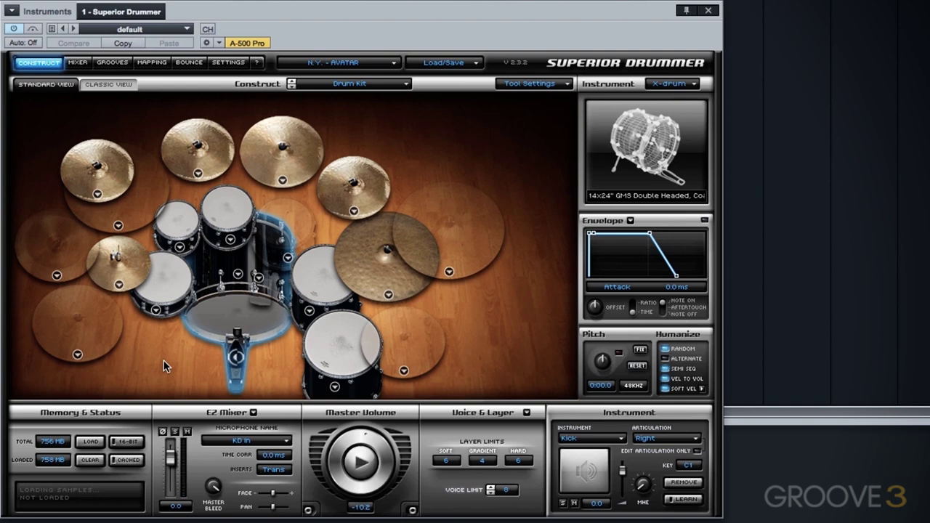
Load Big Rock from Big Drums Pack with drums and mixer, putting +EQ 5 on KD In
left_click(465, 69)
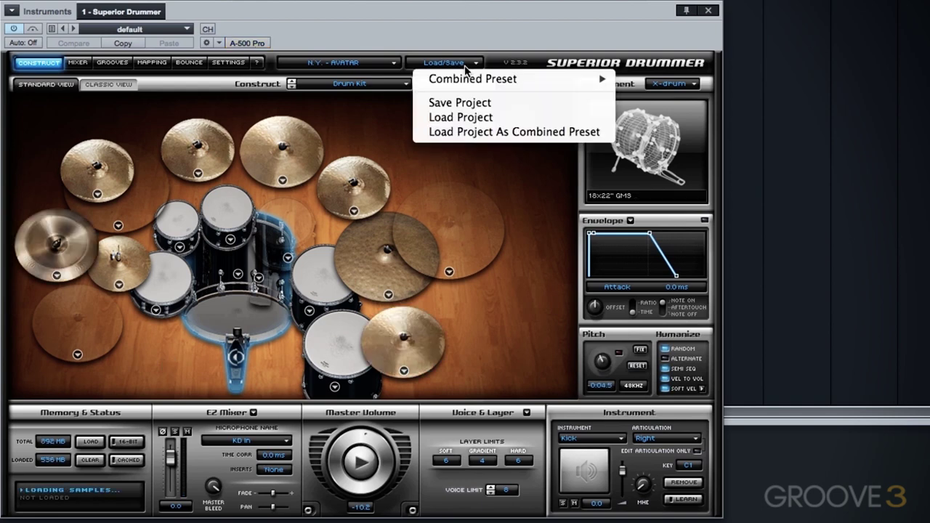
mouse_move(473, 79)
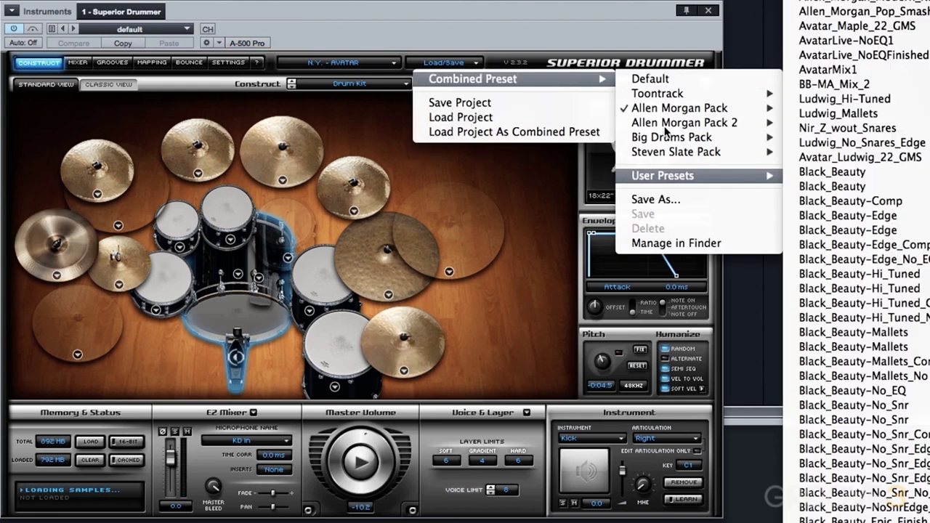
mouse_move(680, 138)
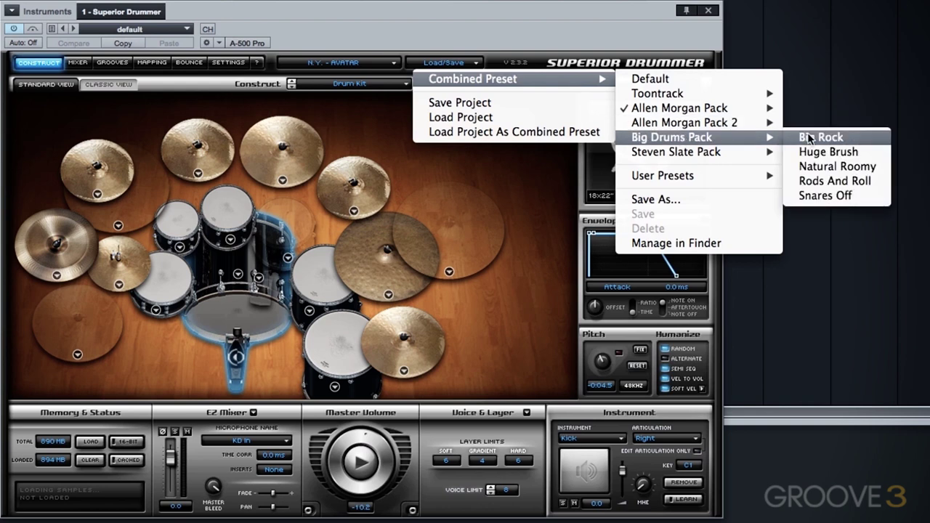
left_click(818, 138)
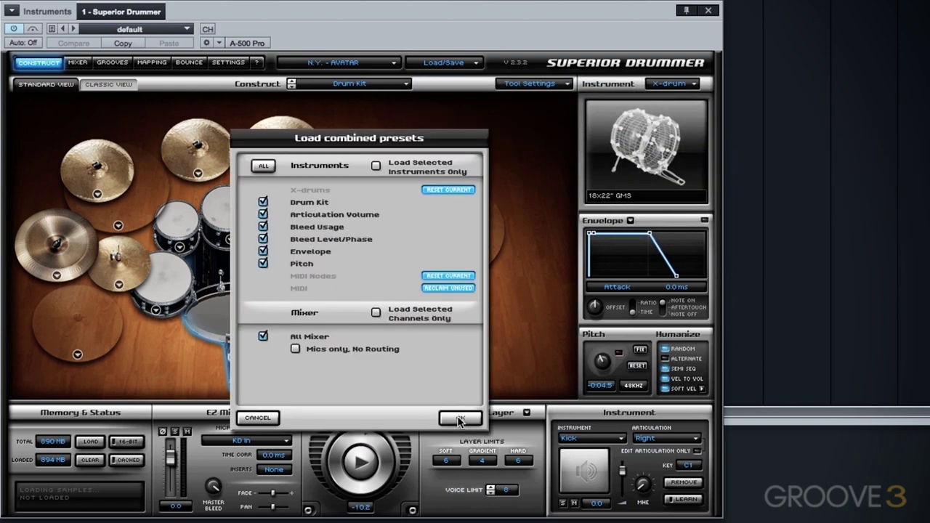
left_click(460, 419)
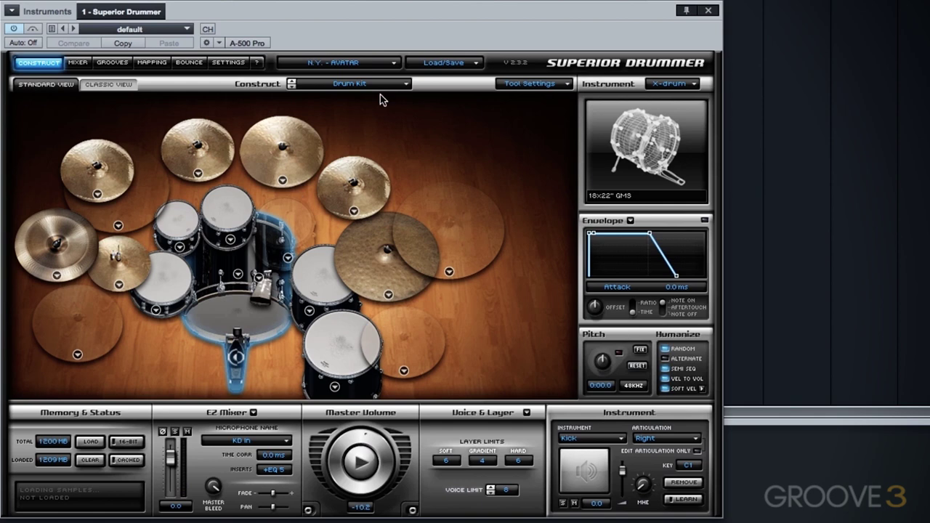
Apply only Epic Kit's mixer over the Big Rock drums, setting the KD In insert to None
left_click(439, 63)
mouse_move(509, 78)
mouse_move(679, 108)
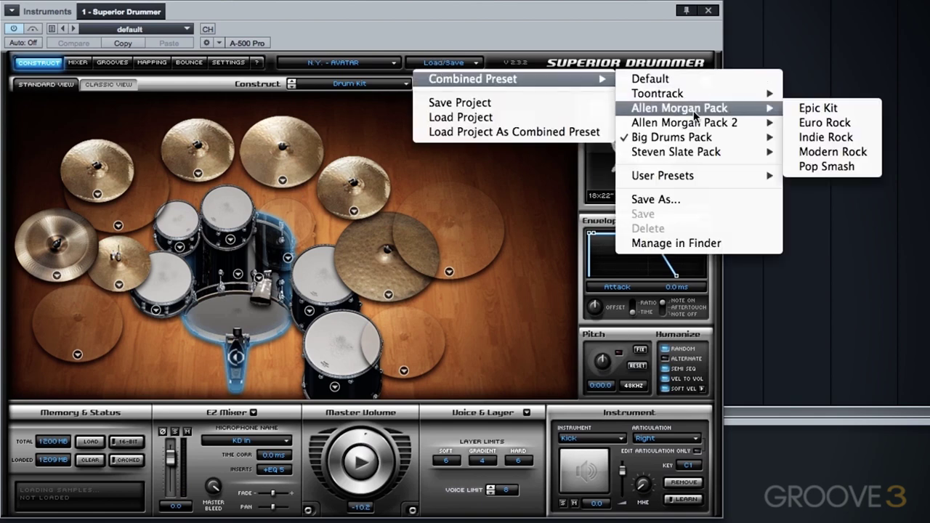
left_click(826, 109)
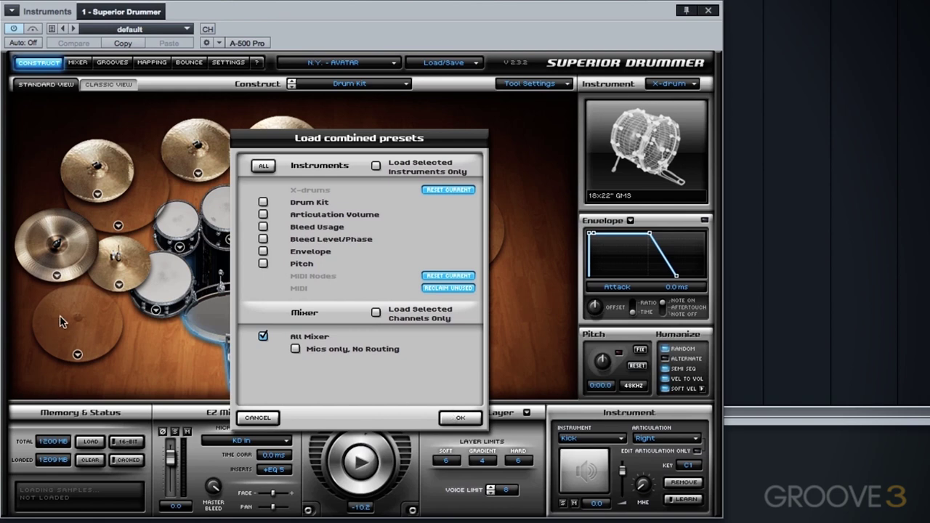
left_click(461, 419)
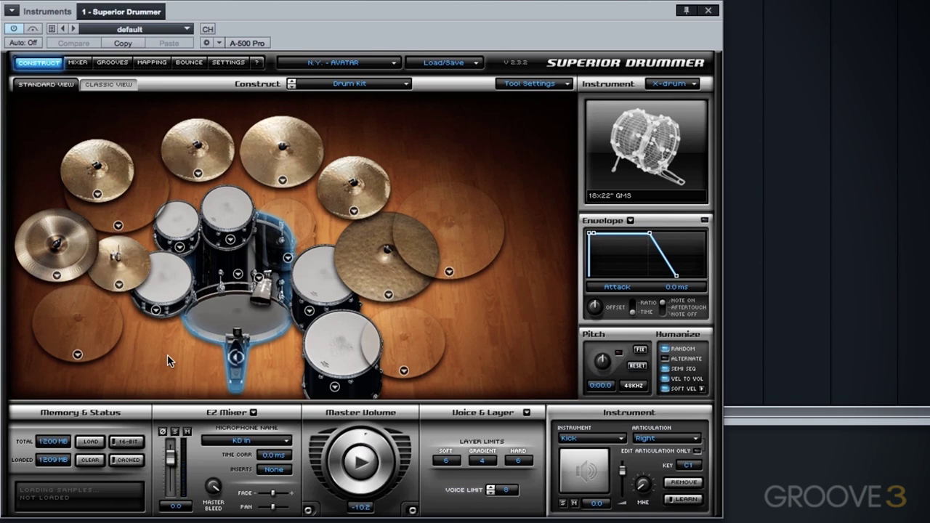
left_click(458, 64)
Reload the Big Rock combined preset from the Big Drums Pack
mouse_move(465, 78)
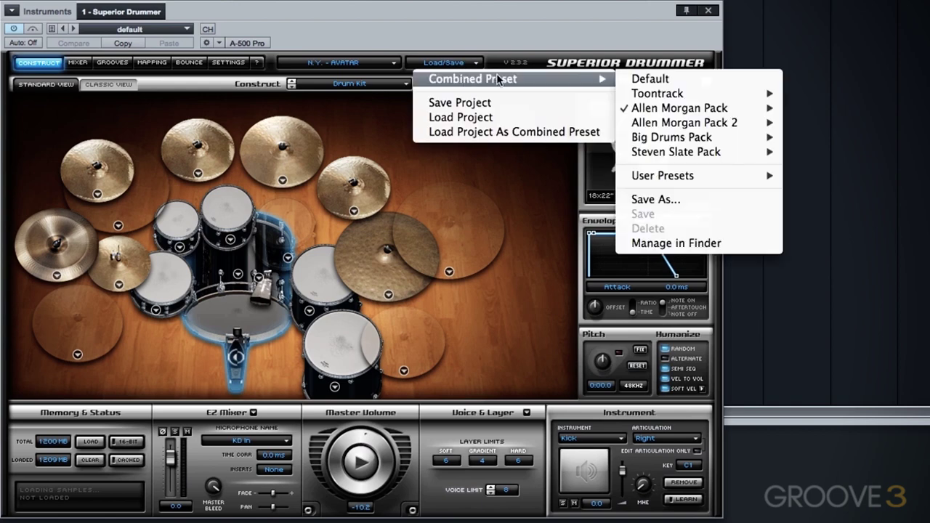
mouse_move(660, 123)
left_click(810, 138)
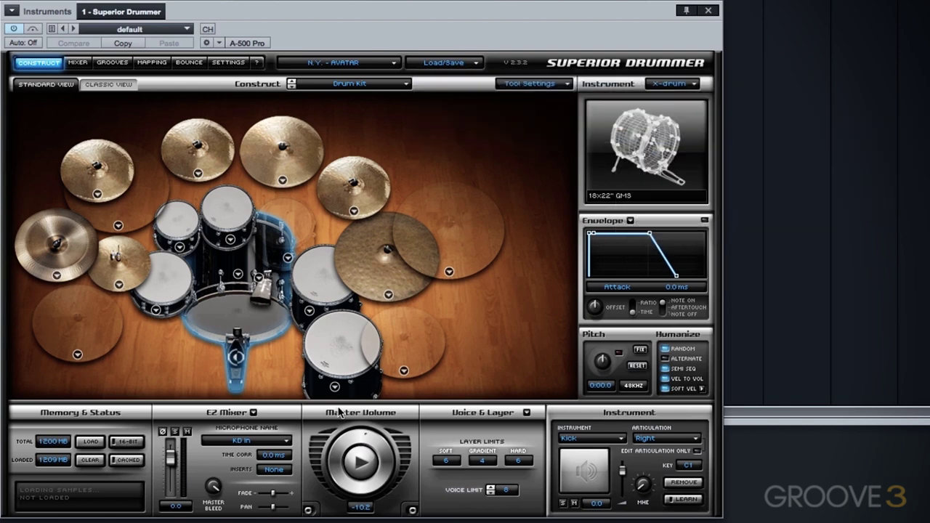
left_click(460, 418)
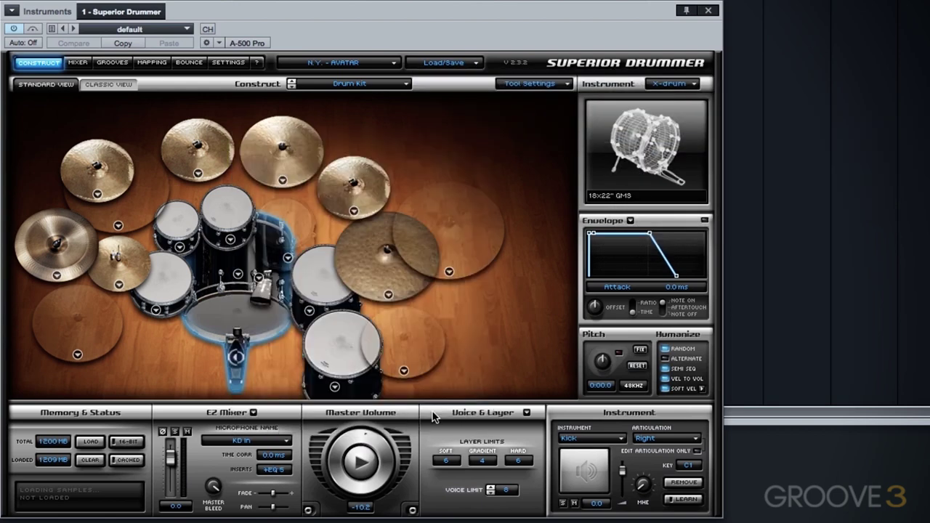
Load only Epic Kit's drums from the Allen Morgan Pack, keeping Big Rock's mixer
left_click(469, 64)
mouse_move(494, 78)
mouse_move(736, 112)
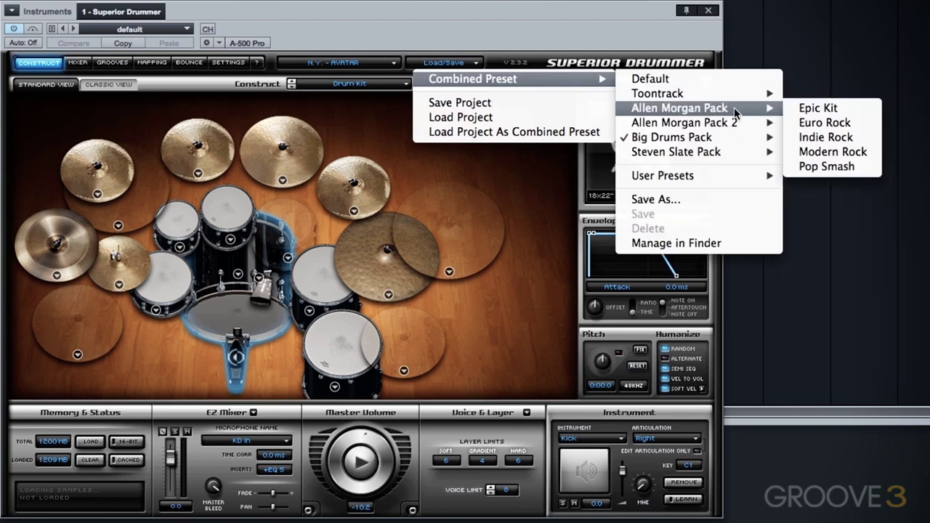
left_click(819, 109)
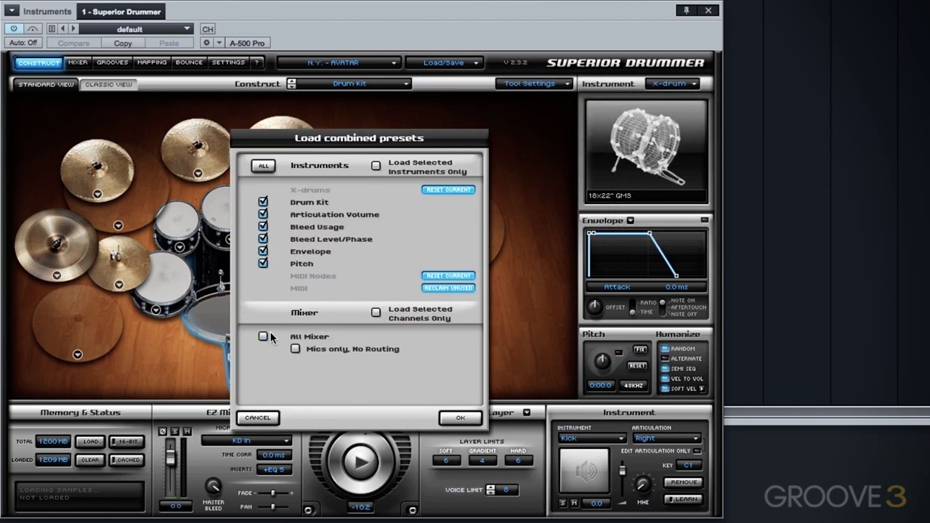
left_click(460, 418)
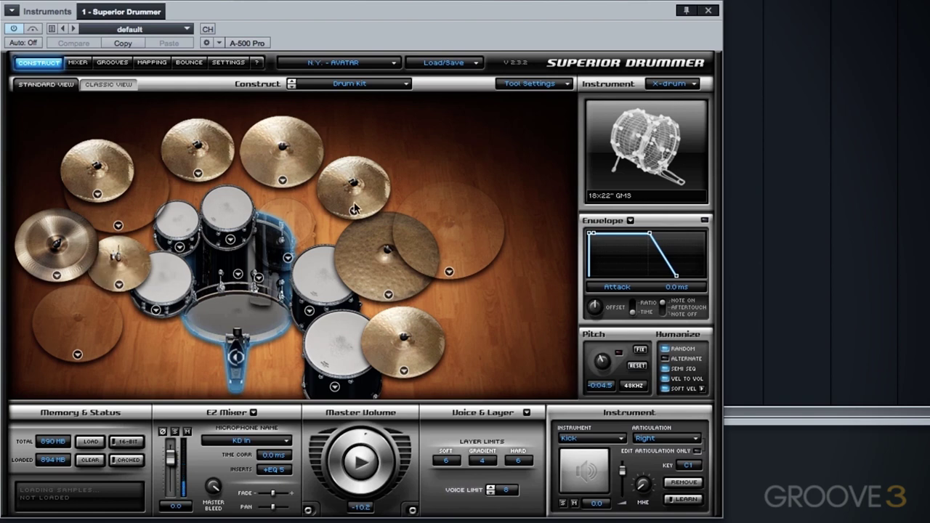
Load the full Big Rock combined preset from the Big Drums Pack
left_click(436, 63)
mouse_move(498, 77)
mouse_move(690, 138)
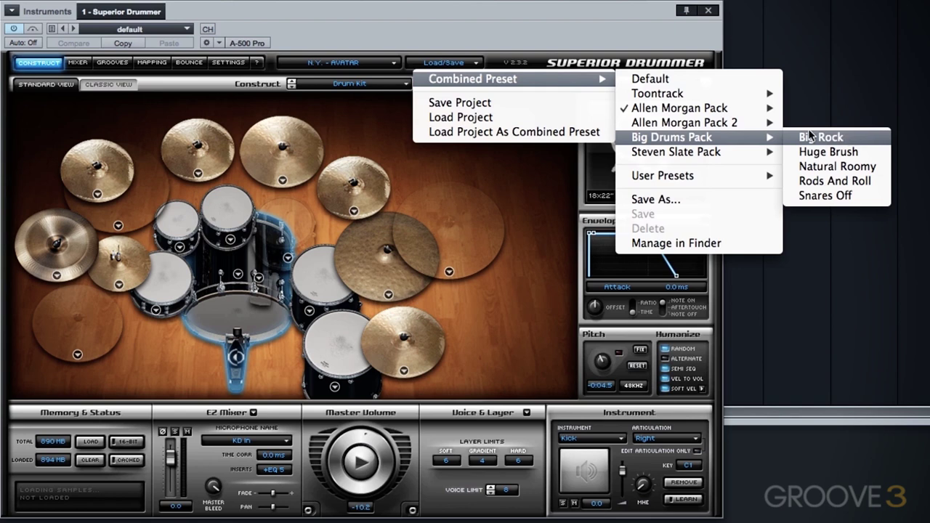
left_click(808, 137)
left_click(461, 418)
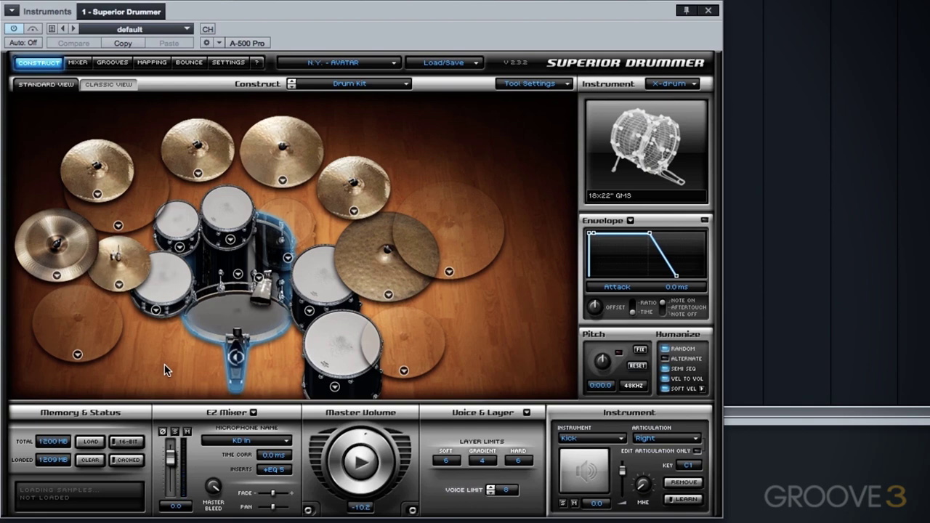
Reset the kit and mixer to the Default combined preset
left_click(483, 64)
mouse_move(470, 80)
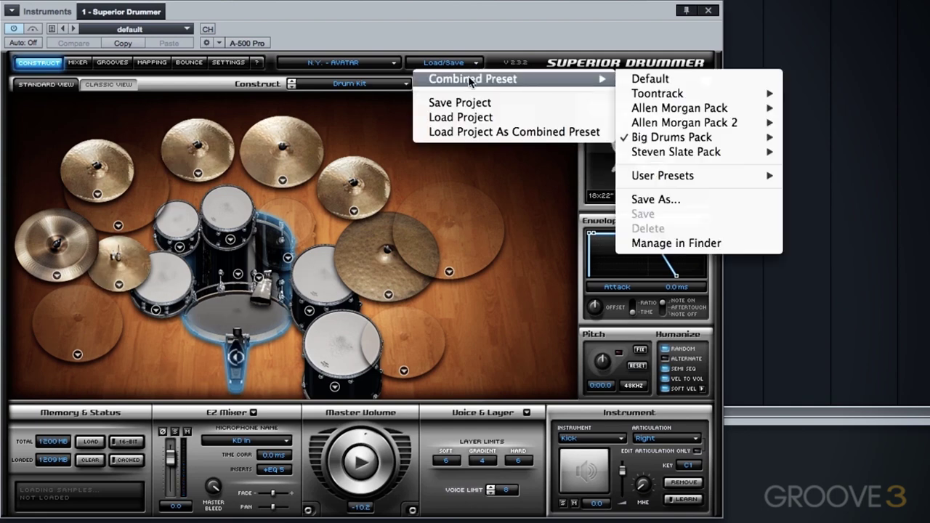
left_click(640, 78)
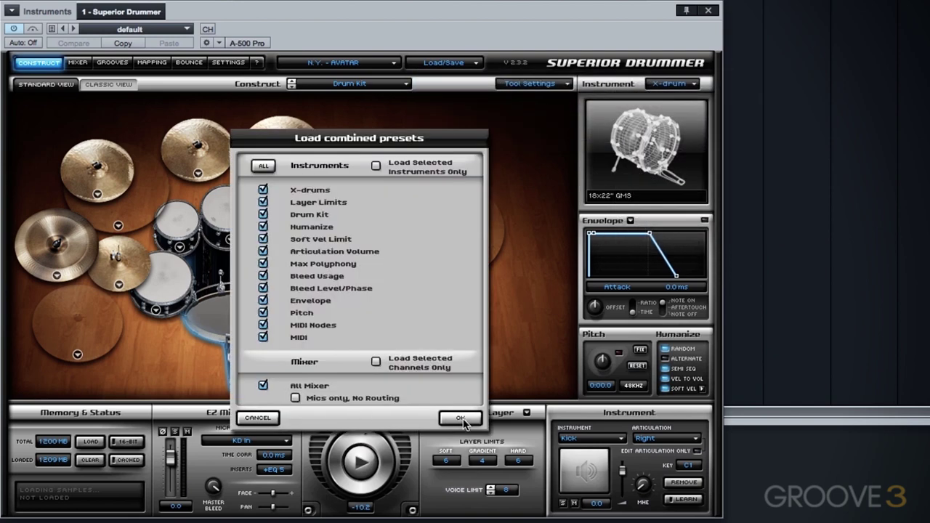
left_click(461, 418)
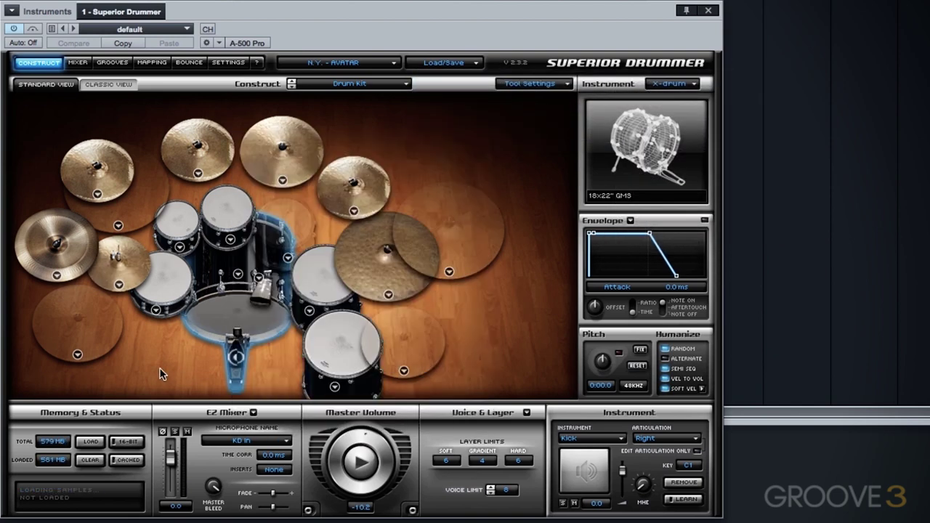